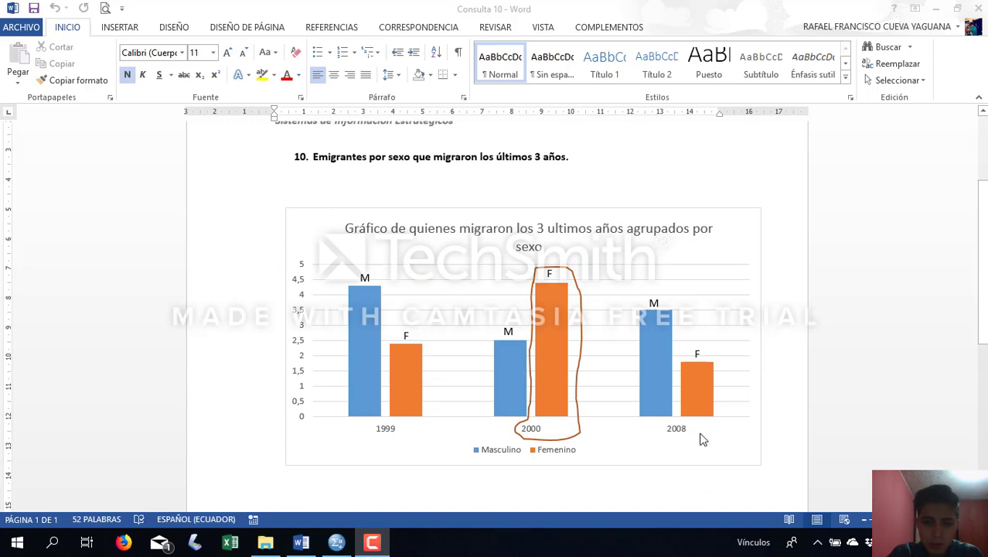
# Examine the chart of emigrants by sex over the last 3 years and the analysis table for females who migrated in 2000
pyautogui.click(392, 439)
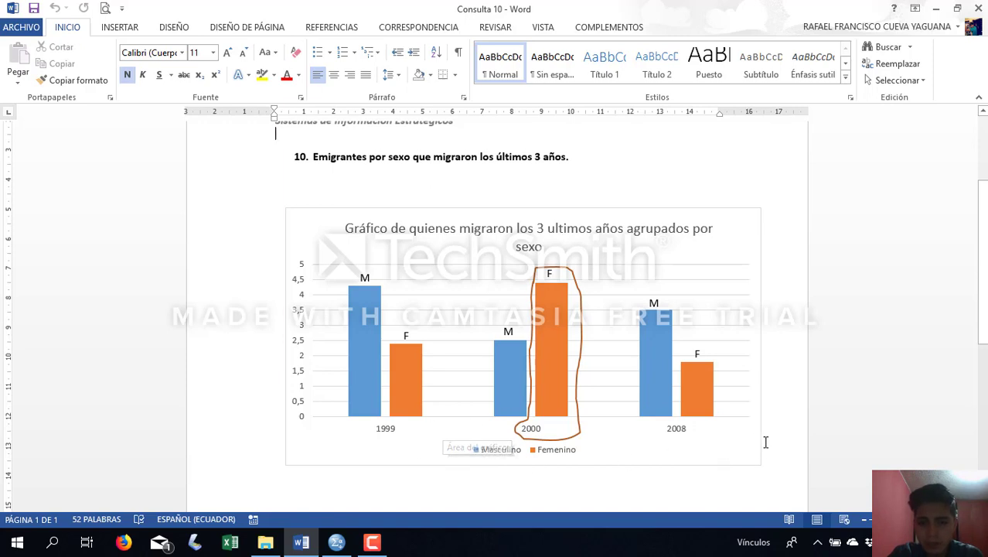
pyautogui.scroll(-1, 746, 435)
pyautogui.scroll(-2, 746, 434)
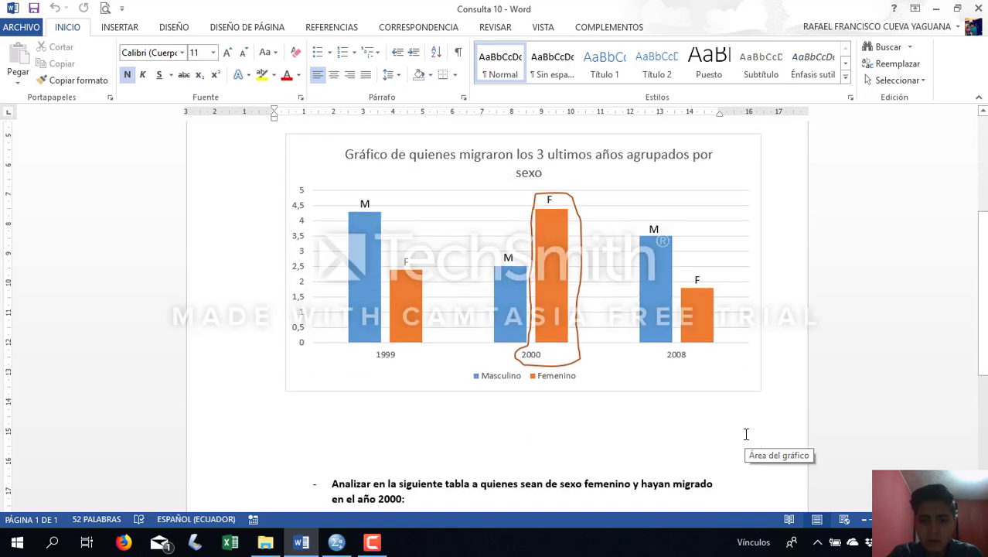
pyautogui.scroll(2, 695, 395)
pyautogui.scroll(1, 695, 396)
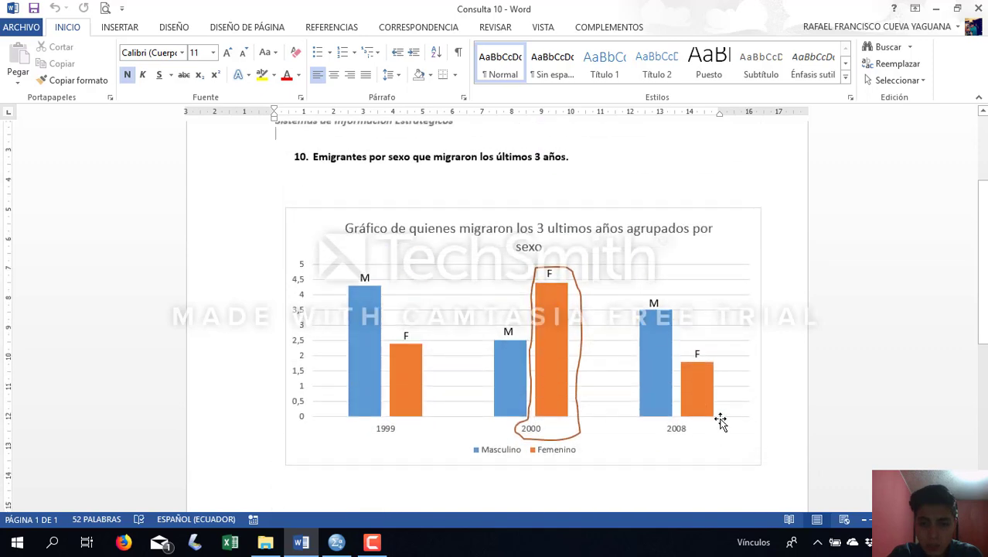
pyautogui.scroll(-4, 544, 462)
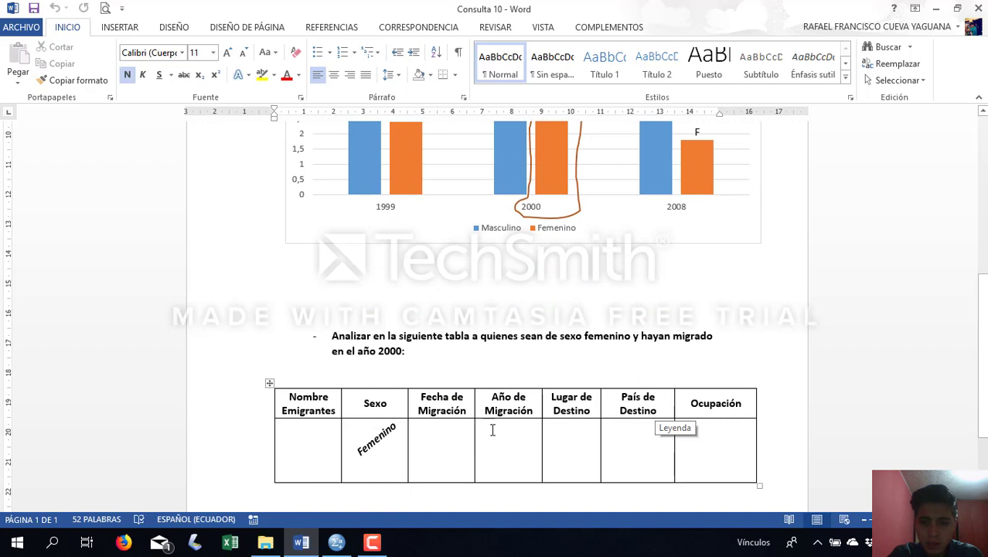
pyautogui.tripleClick(501, 401)
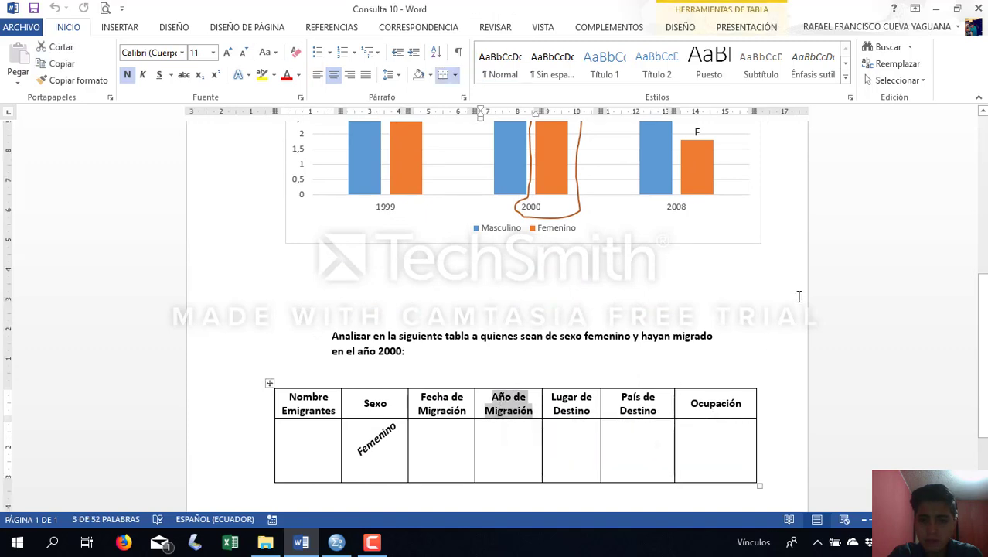
pyautogui.click(799, 293)
pyautogui.scroll(3, 799, 296)
pyautogui.scroll(1, 798, 296)
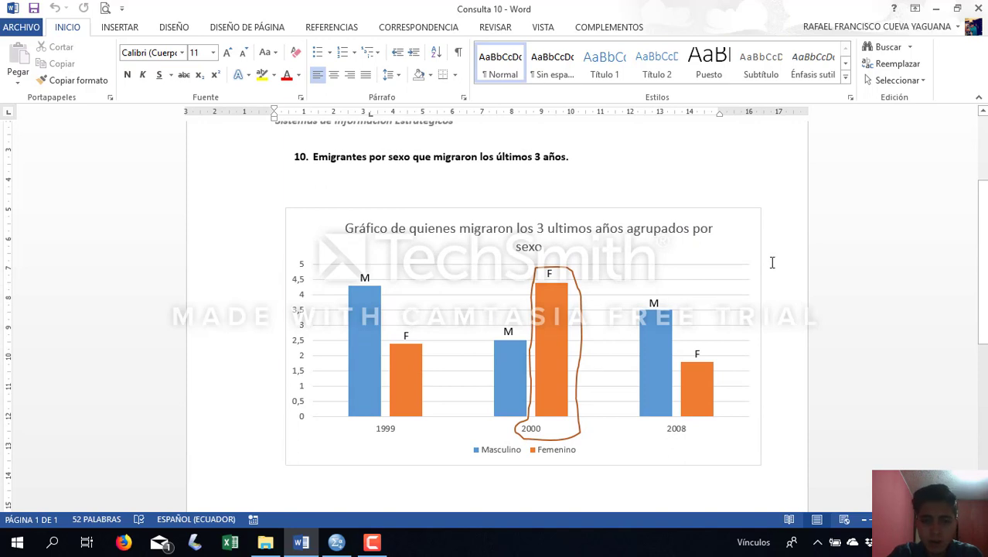
# Switch to the SPSS data editor and select the emi_fechamig variable's column
pyautogui.click(337, 542)
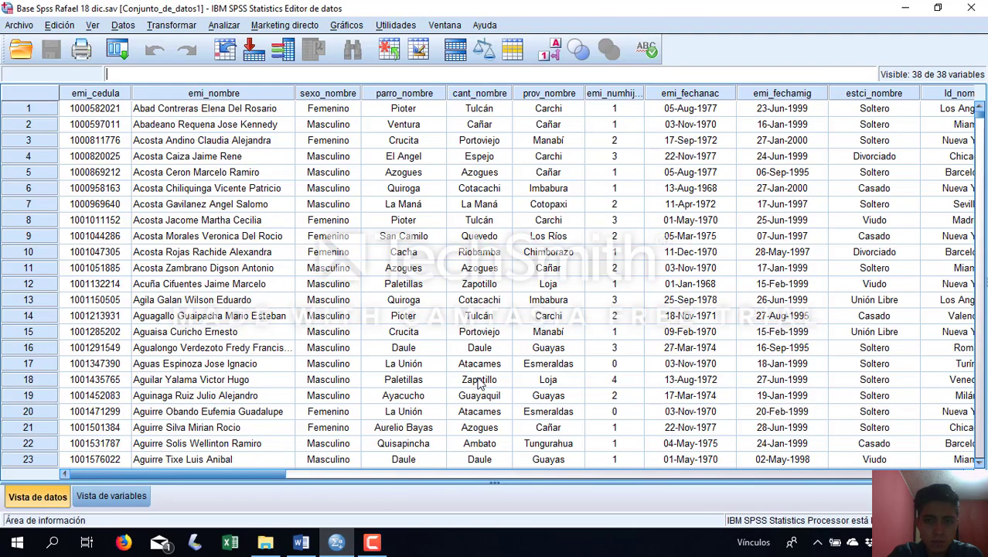
pyautogui.click(721, 94)
pyautogui.click(773, 94)
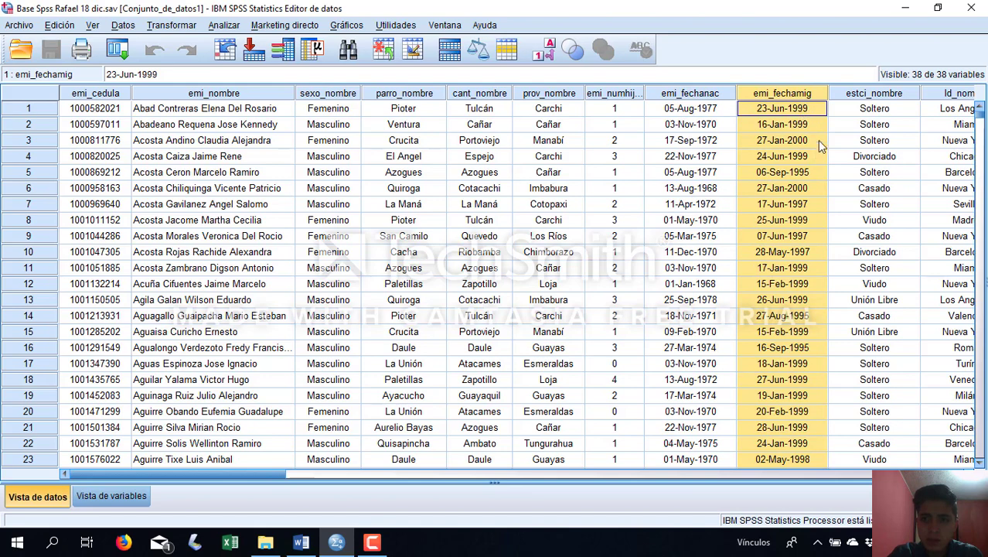
# Set the Date and Time Wizard to extract part of a date variable, using emi_fechamig and the unit Años
pyautogui.click(172, 26)
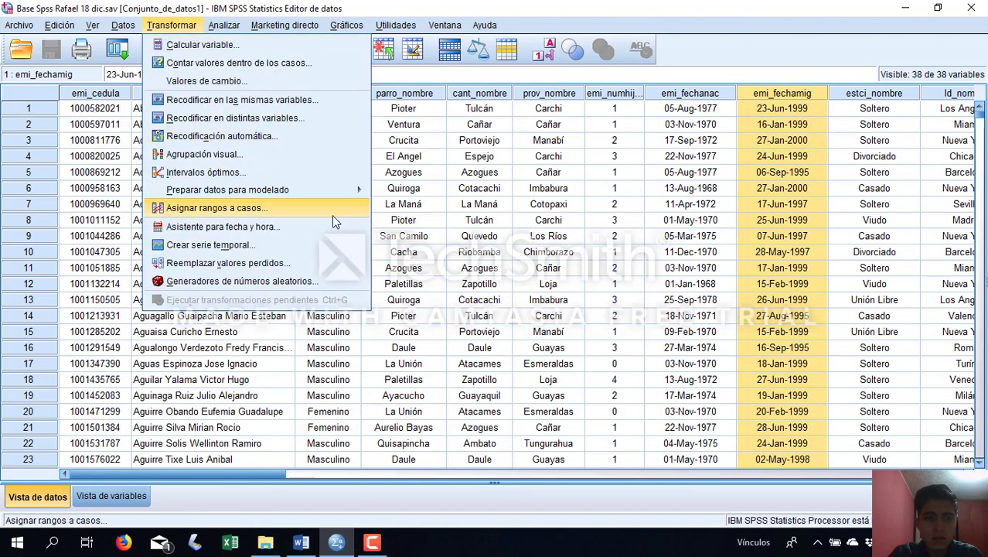
pyautogui.click(322, 230)
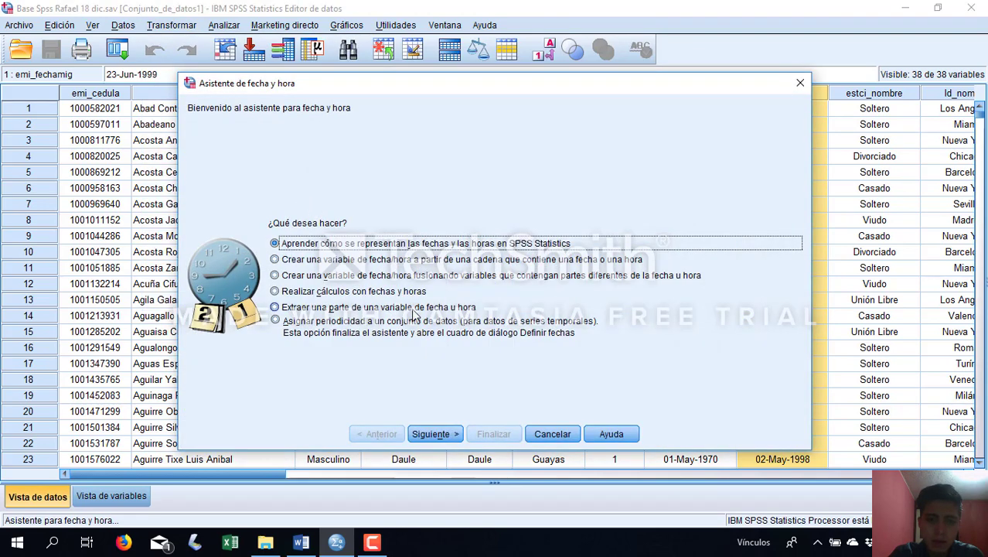
pyautogui.click(416, 311)
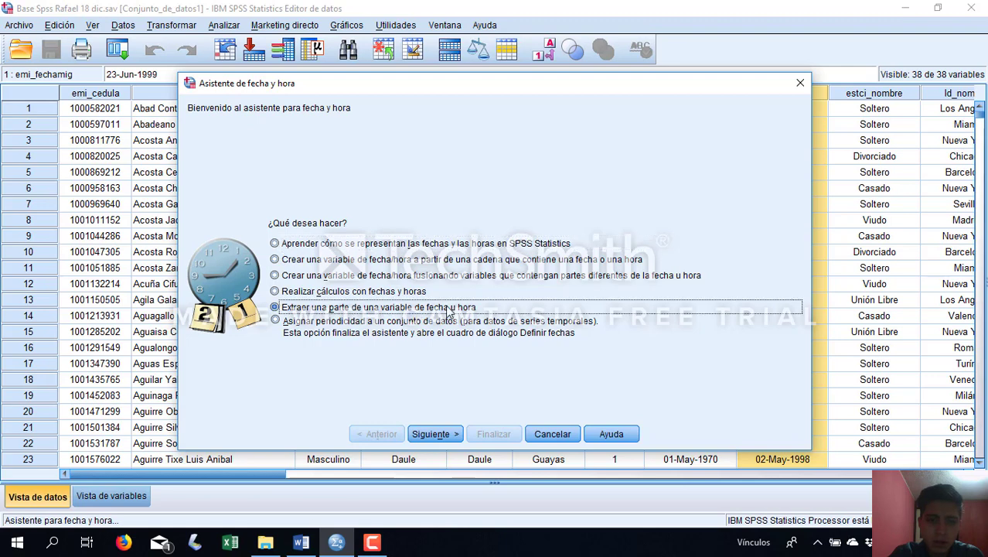
pyautogui.click(432, 434)
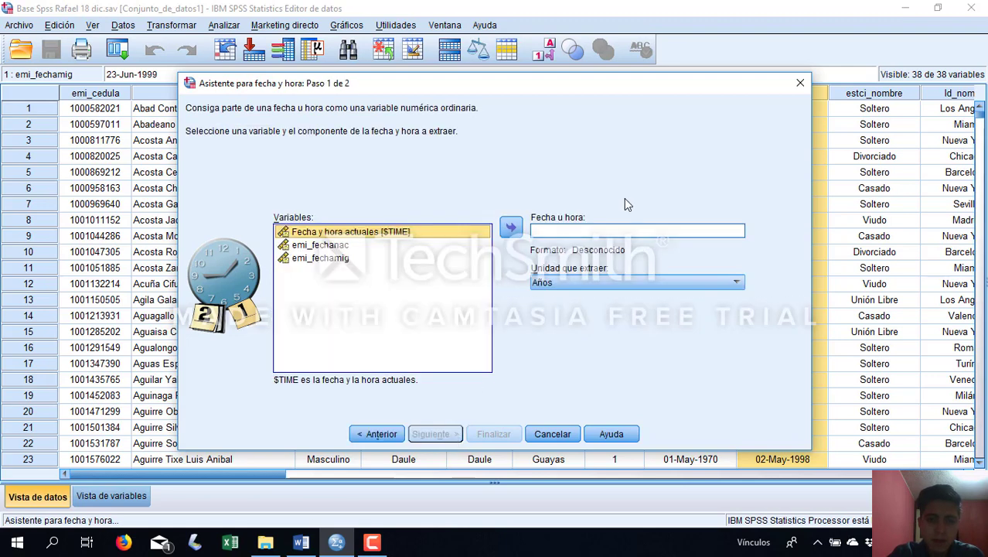
pyautogui.click(341, 263)
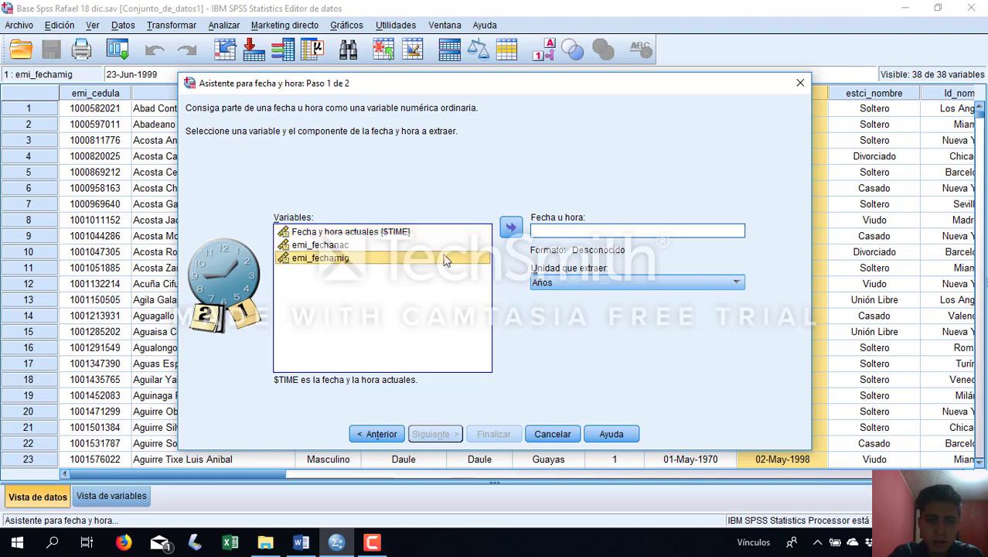
pyautogui.click(508, 231)
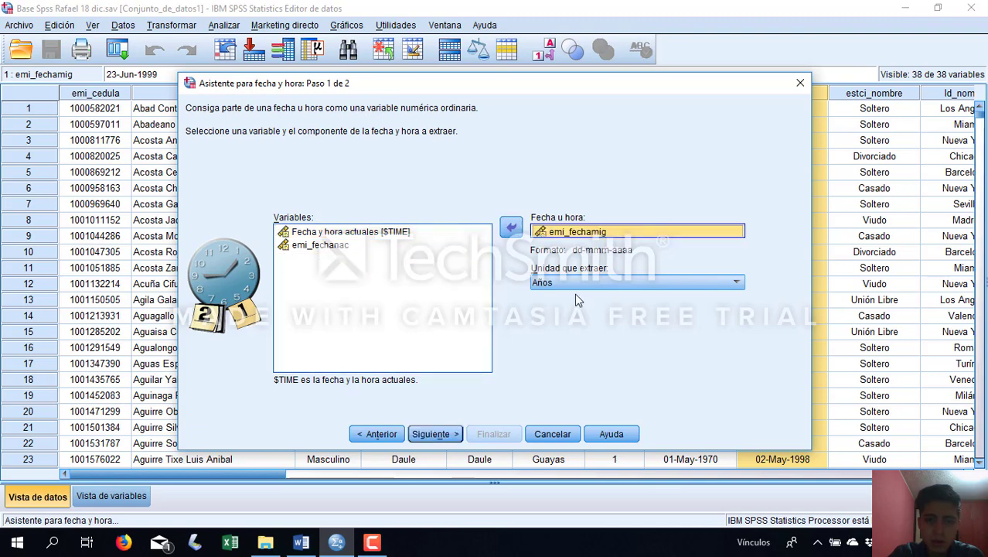
pyautogui.click(632, 283)
pyautogui.click(582, 303)
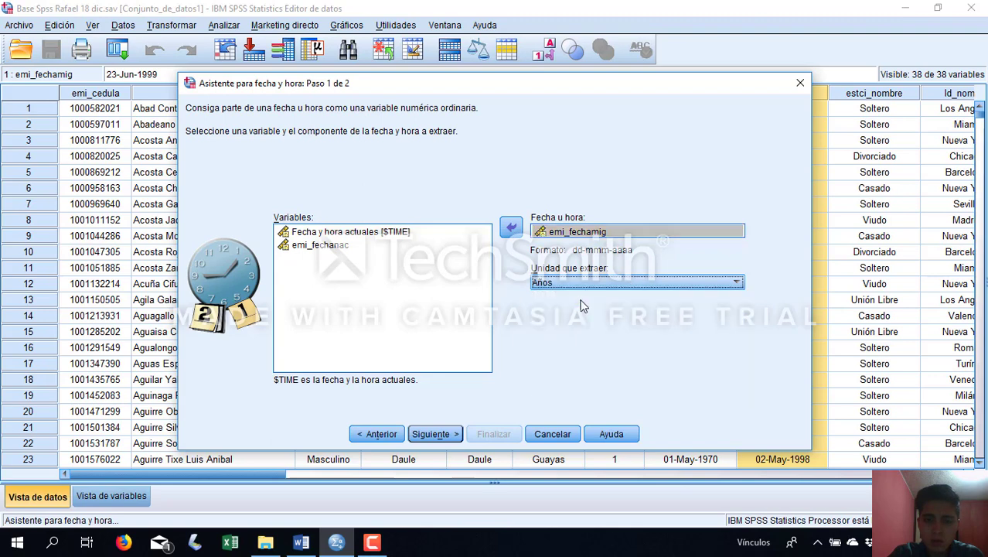
pyautogui.click(434, 433)
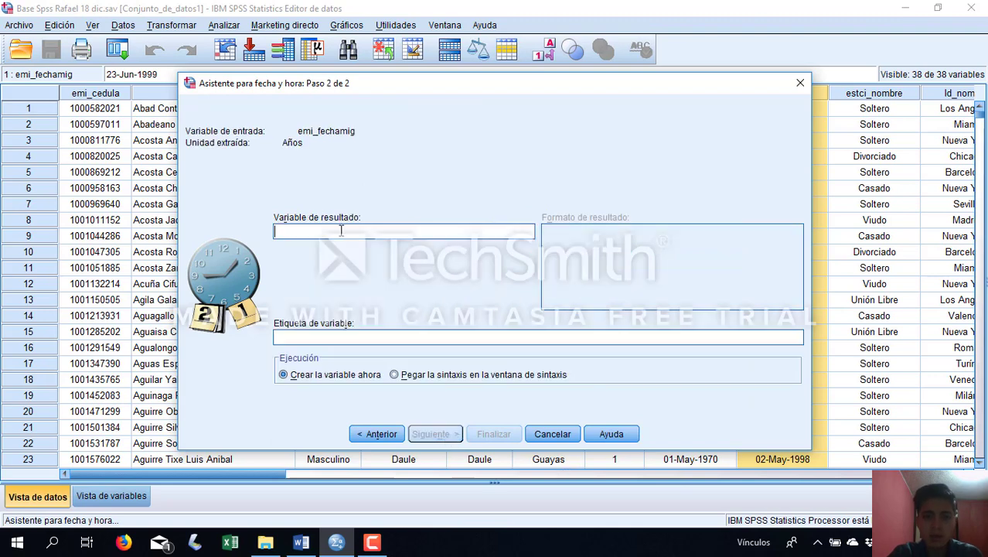
# Create the result variable Año_mig with the label Año_mig and locate its column in the data
pyautogui.write('Año')
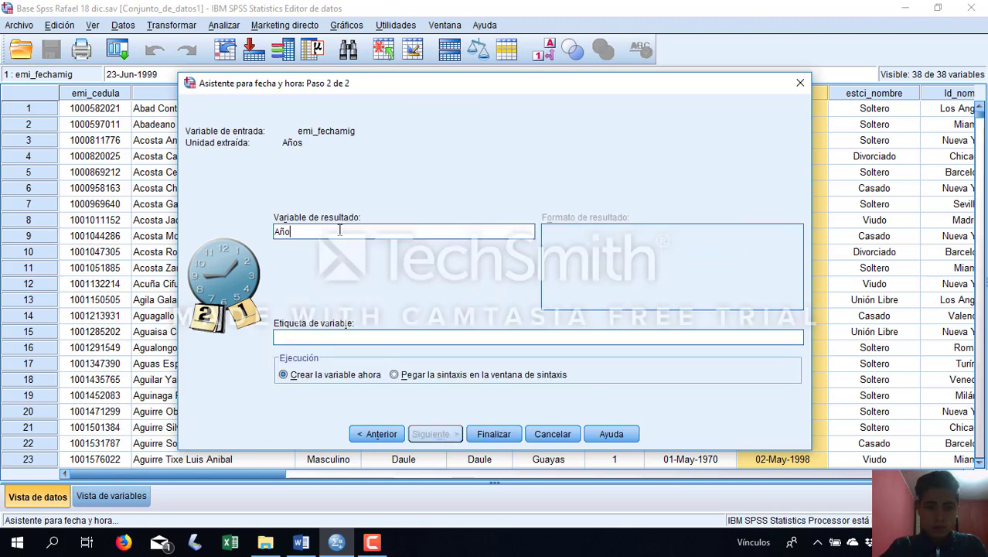
pyautogui.write('_mig')
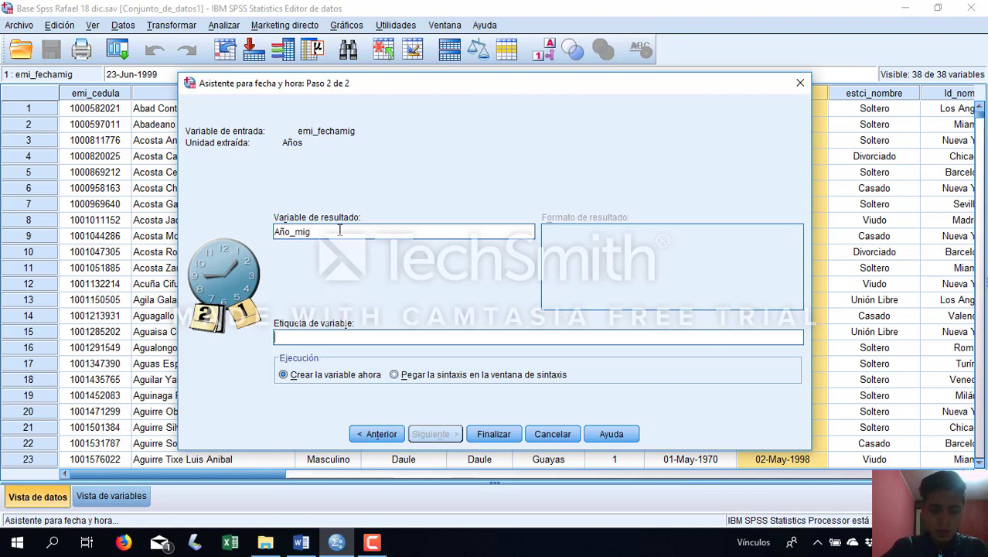
pyautogui.write('Año_mig')
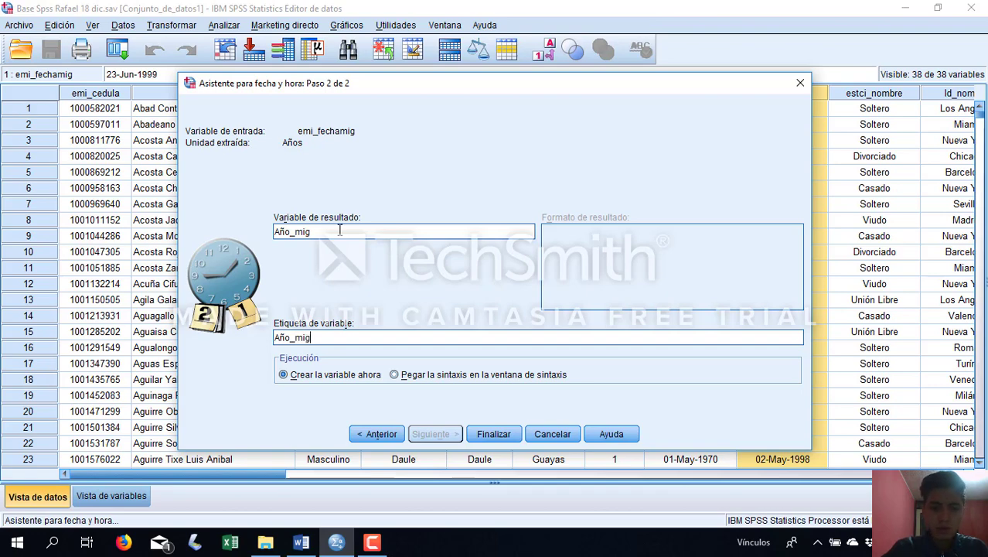
pyautogui.click(489, 431)
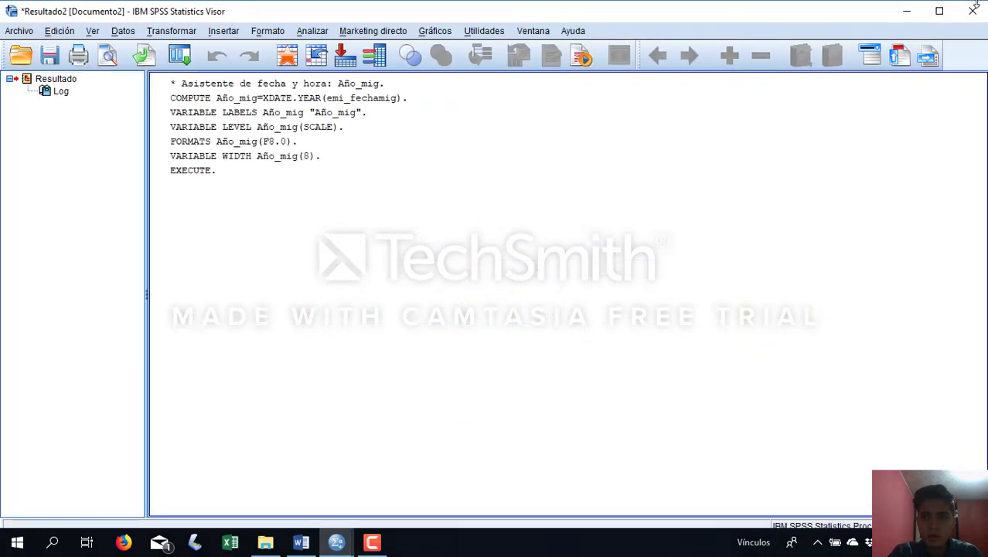
pyautogui.click(909, 12)
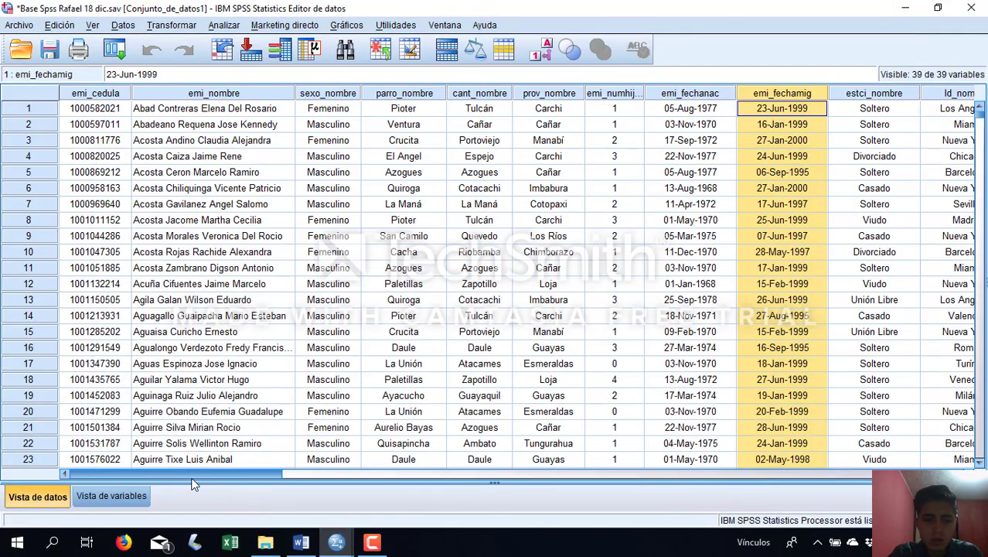
pyautogui.moveTo(172, 476); pyautogui.dragTo(54, 473)
pyautogui.click(547, 94)
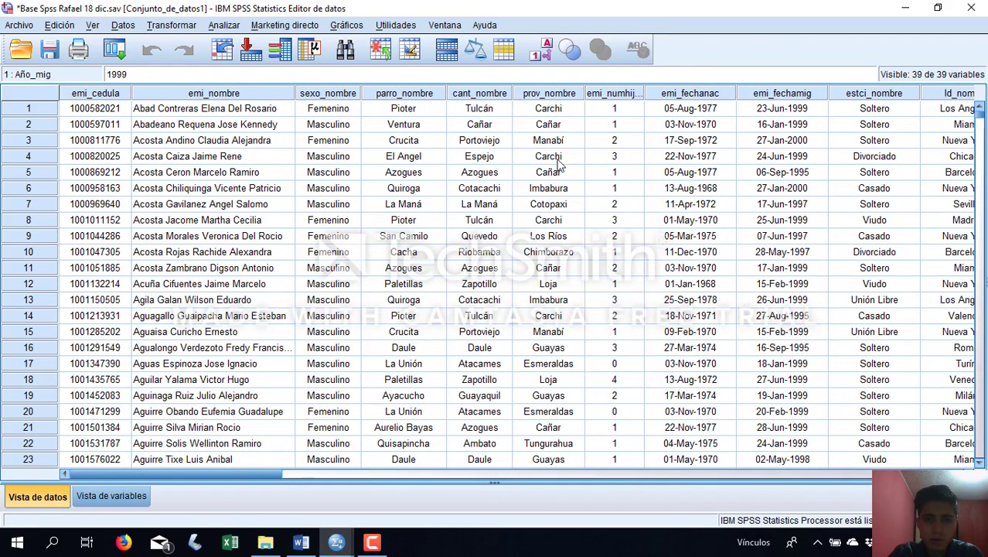
# Start a clustered bar chart in the Chart Builder
pyautogui.click(363, 26)
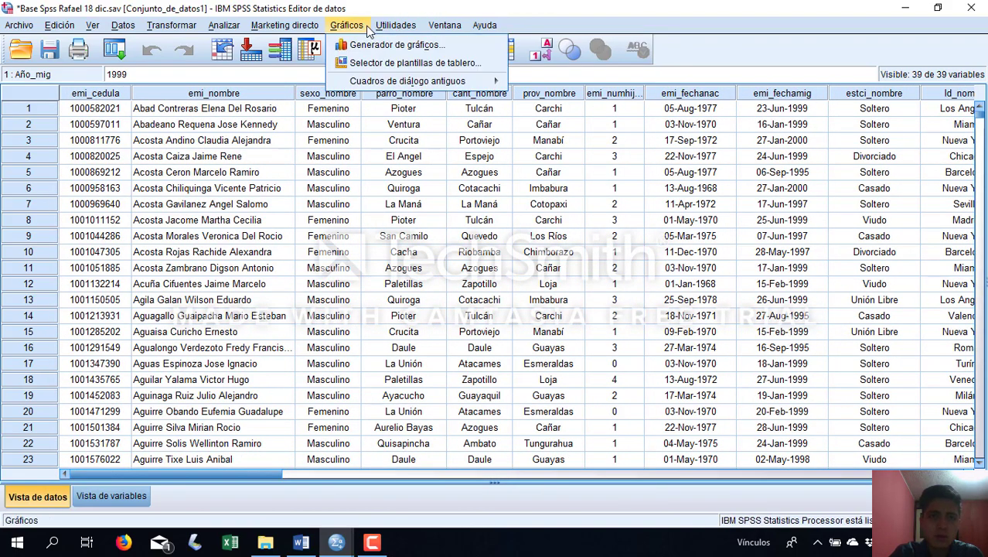
pyautogui.click(470, 46)
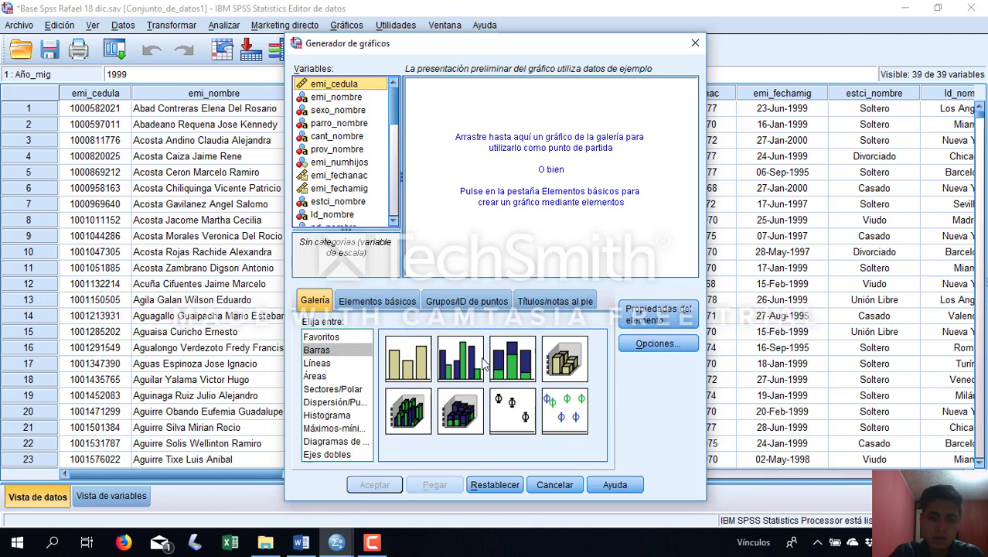
pyautogui.moveTo(468, 373); pyautogui.dragTo(560, 335)
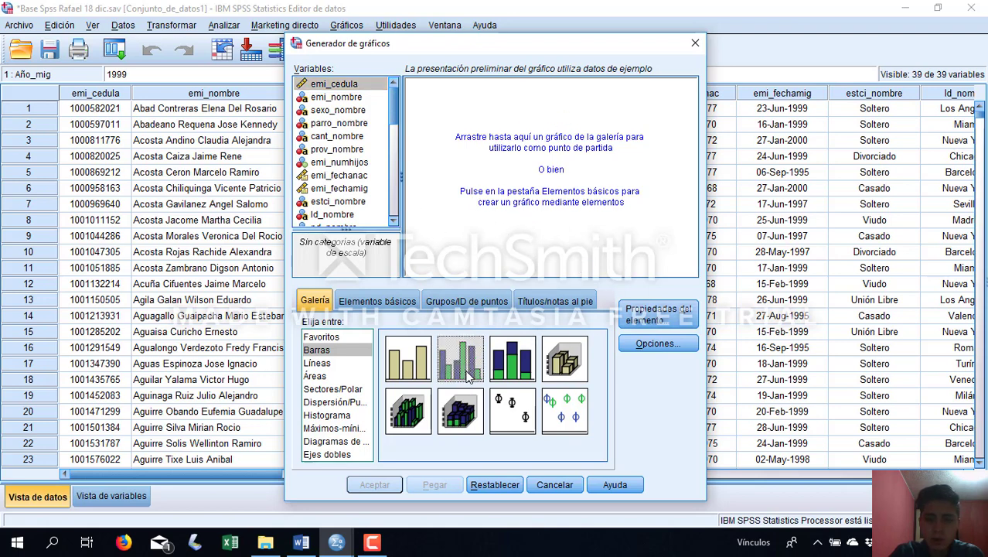
pyautogui.moveTo(455, 375); pyautogui.dragTo(527, 189)
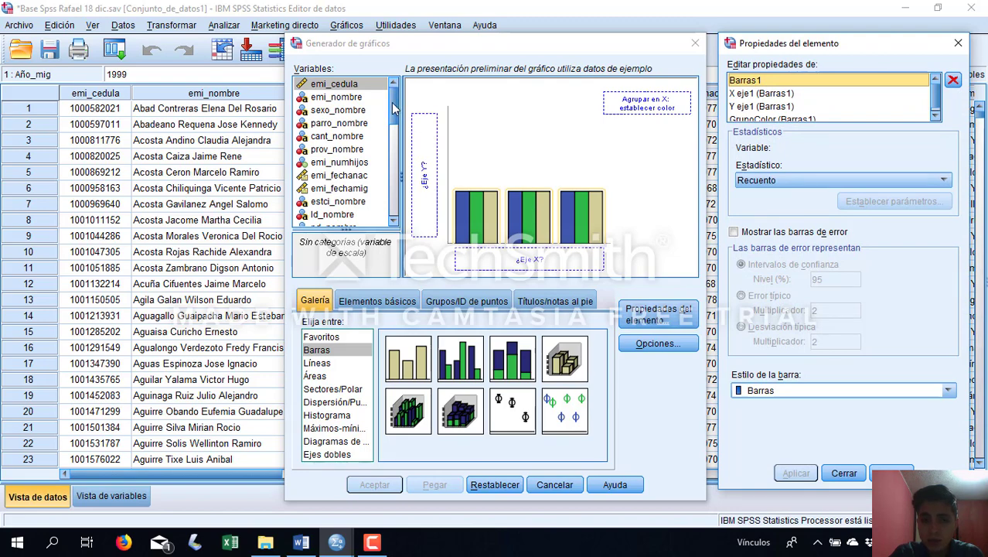
# Try to assign Año_mig to the clustered bar chart's X axis and close the Chart Builder
pyautogui.moveTo(395, 108); pyautogui.dragTo(396, 219)
pyautogui.click(346, 220)
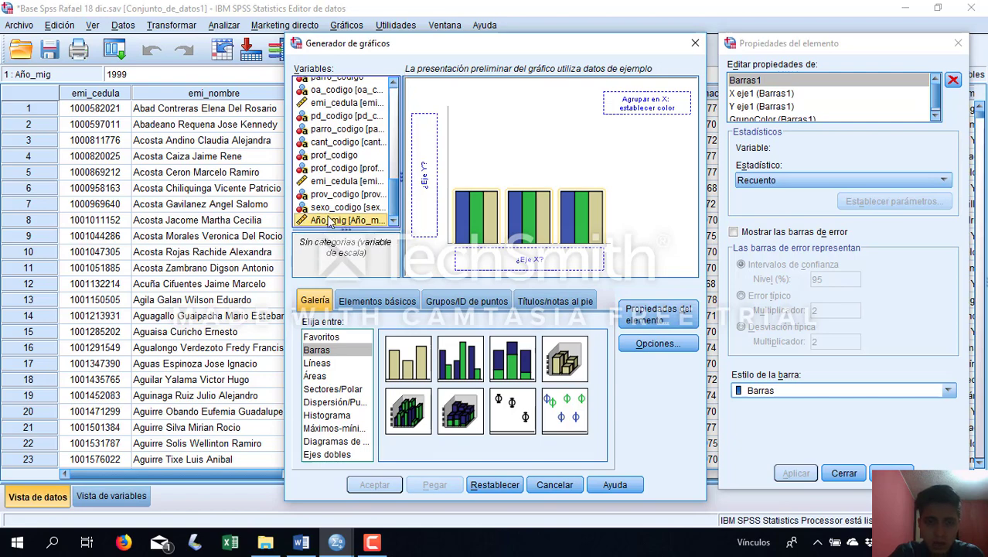
pyautogui.moveTo(328, 223); pyautogui.dragTo(541, 261)
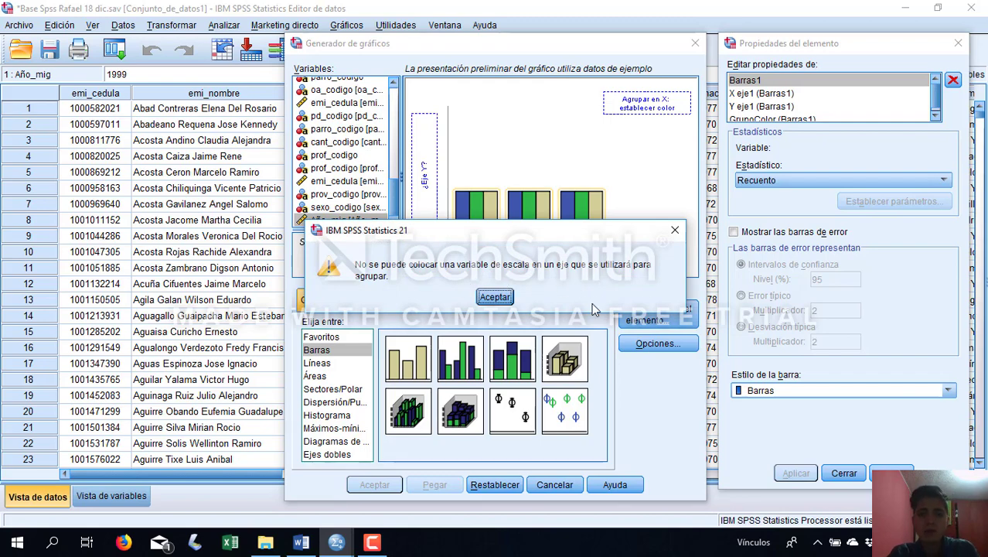
pyautogui.press('Return')
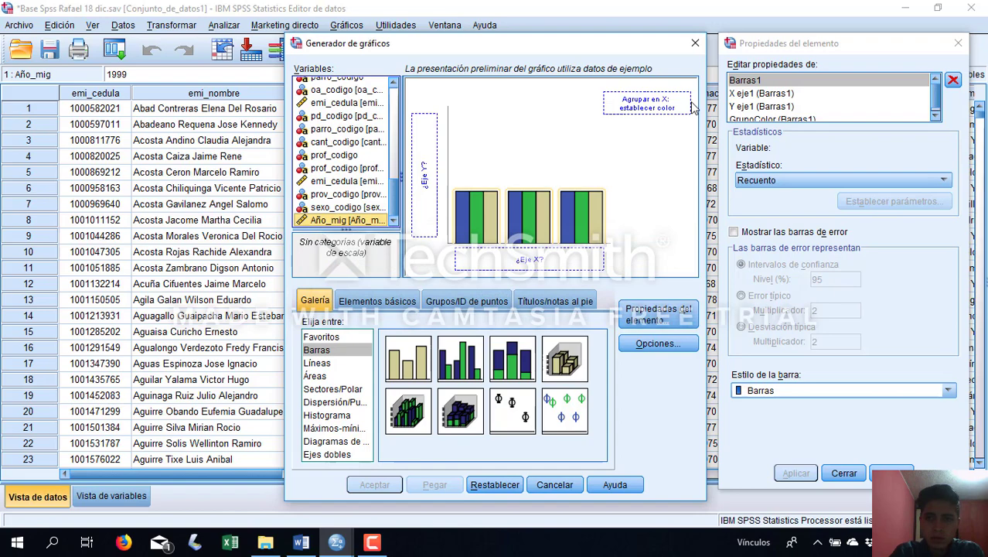
pyautogui.click(694, 44)
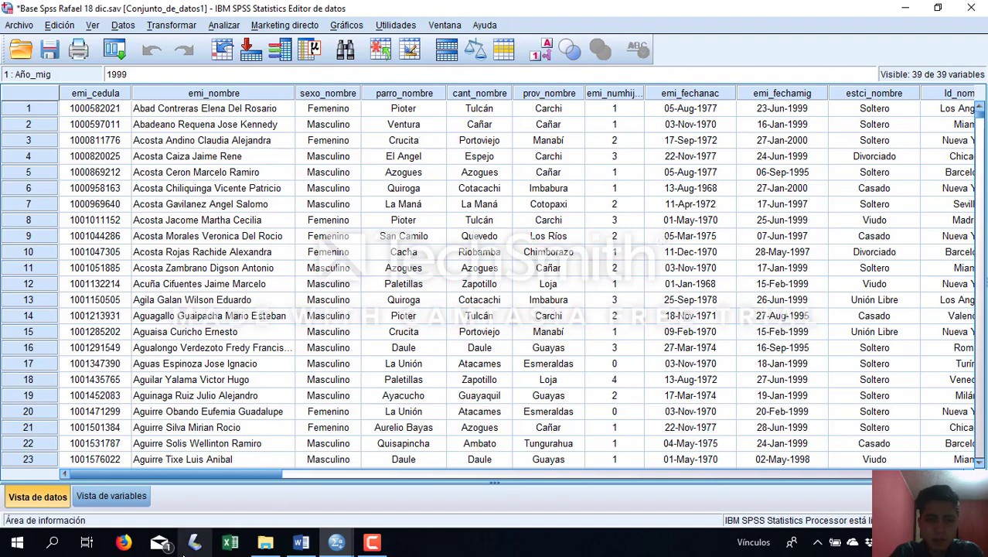
# Change the measurement level of the variable Año_mig to Nominal
pyautogui.click(111, 496)
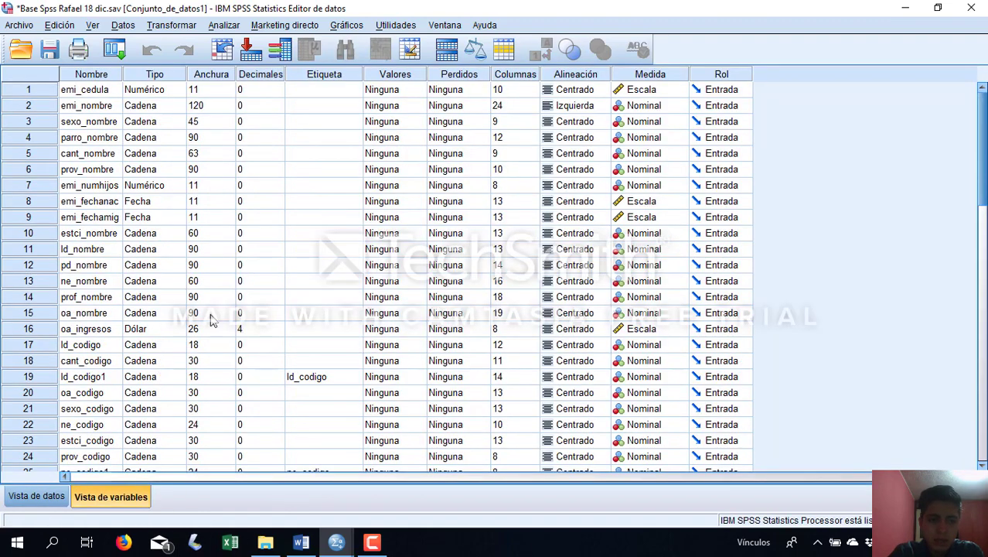
pyautogui.scroll(-9, 184, 341)
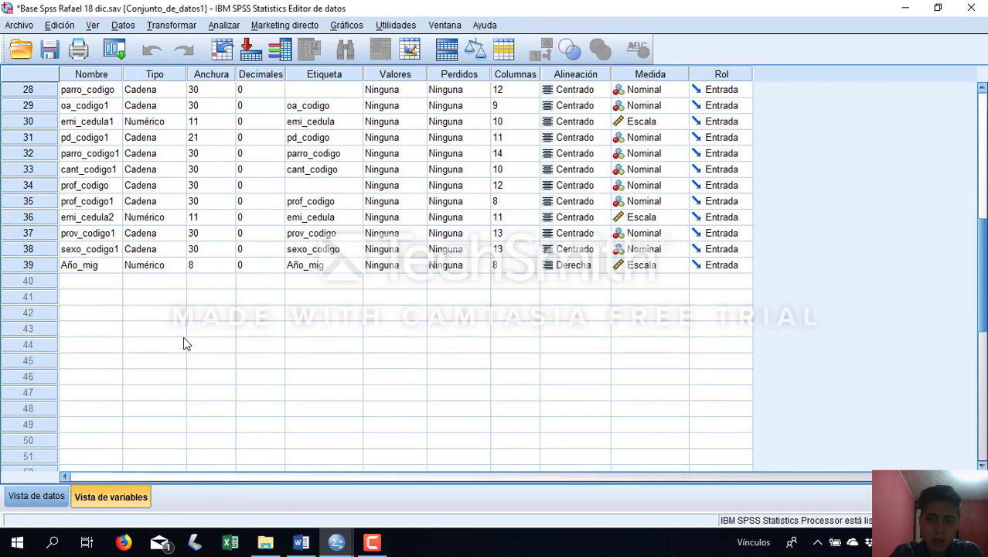
pyautogui.scroll(1, 72, 328)
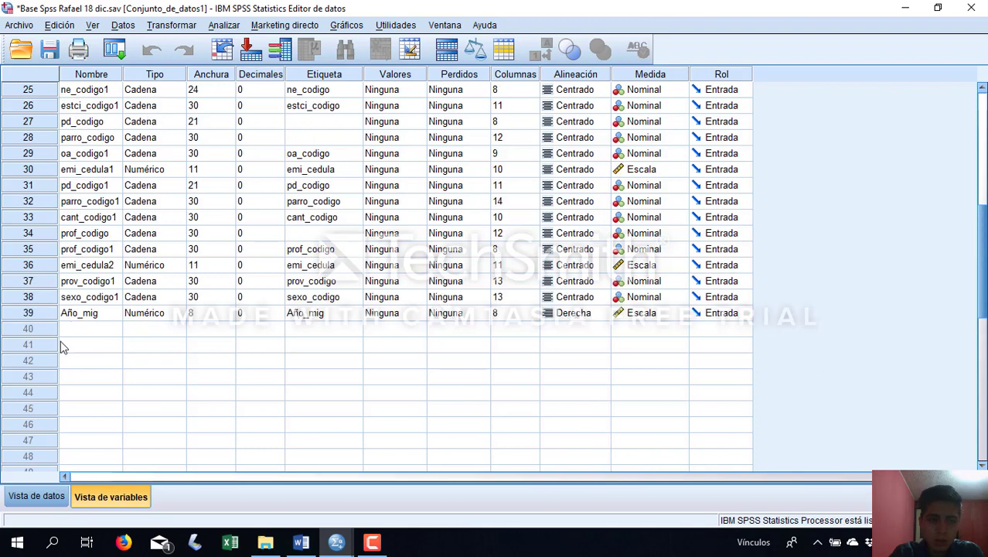
pyautogui.click(24, 316)
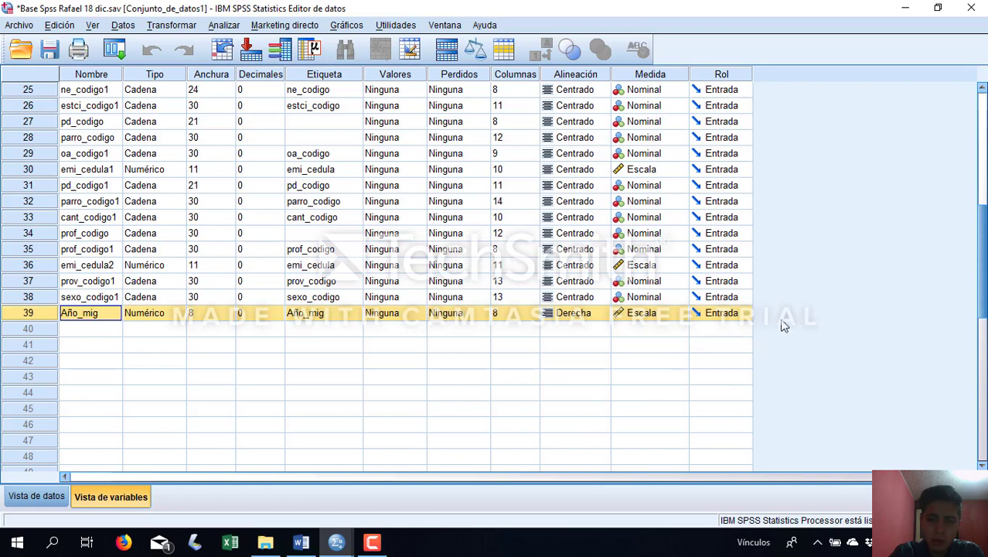
pyautogui.click(666, 317)
pyautogui.click(683, 316)
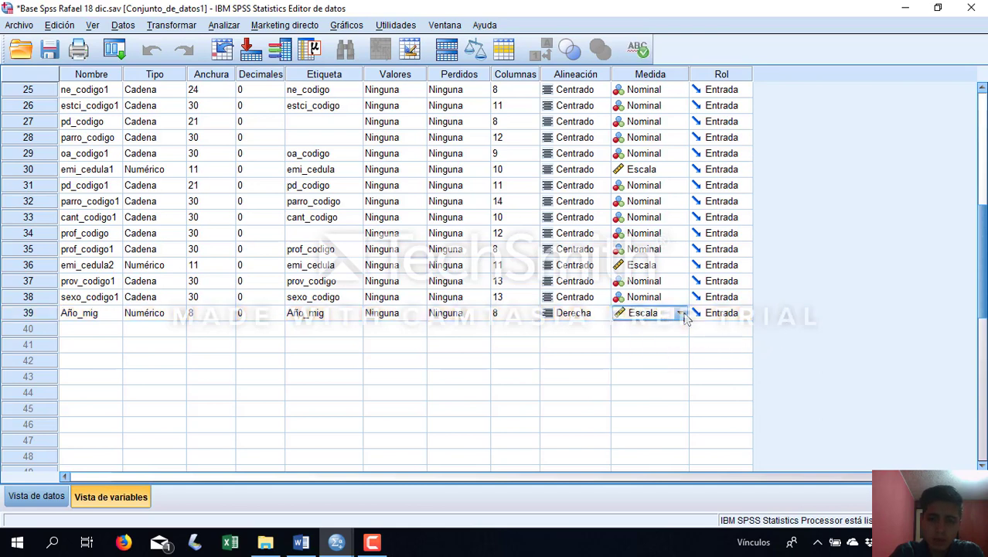
pyautogui.click(679, 319)
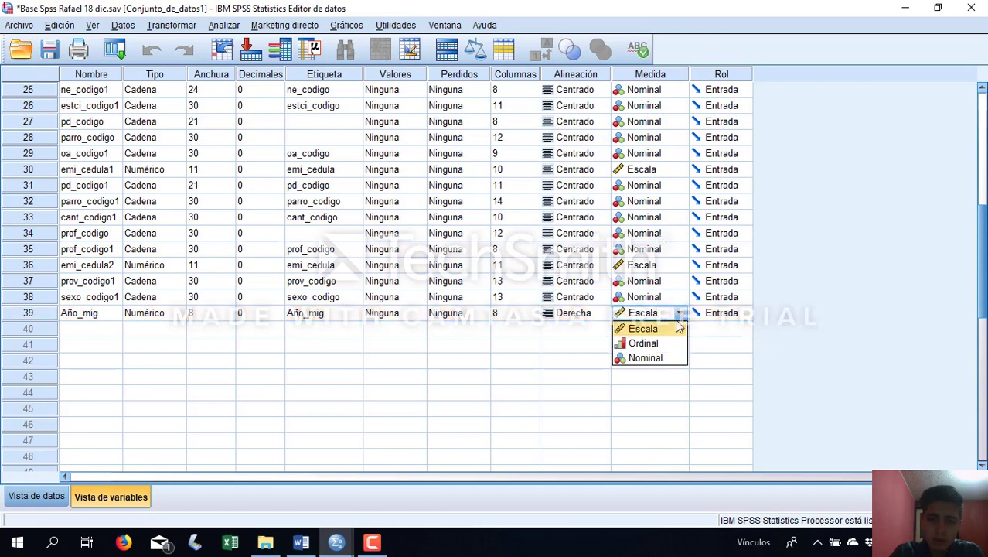
pyautogui.click(654, 358)
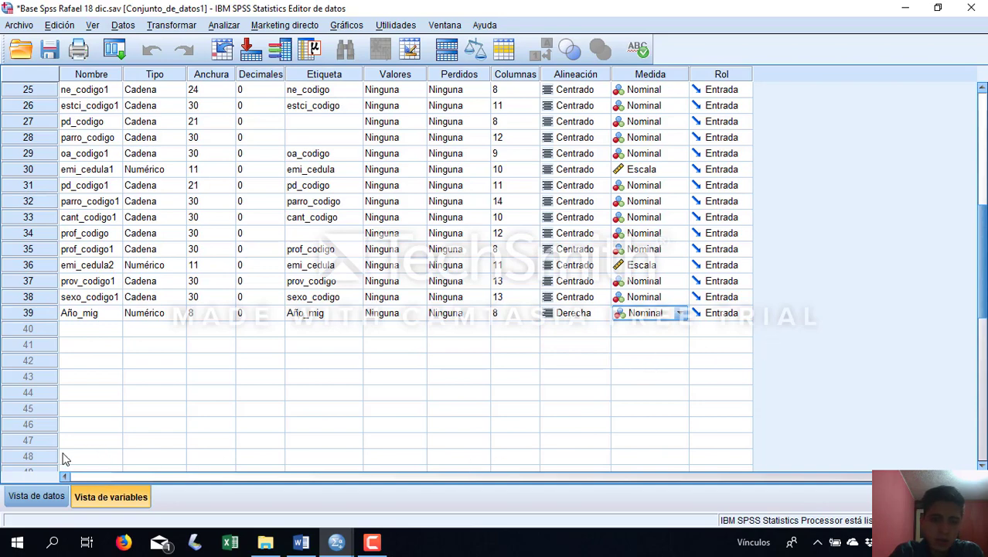
# Start a new clustered bar chart in the Chart Builder with Año_mig on the X axis
pyautogui.click(34, 496)
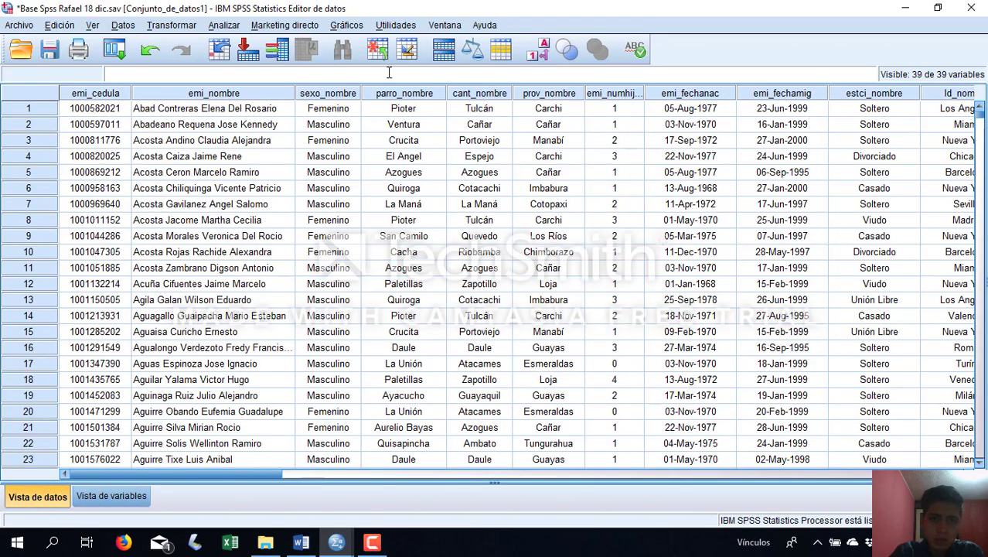
pyautogui.click(347, 26)
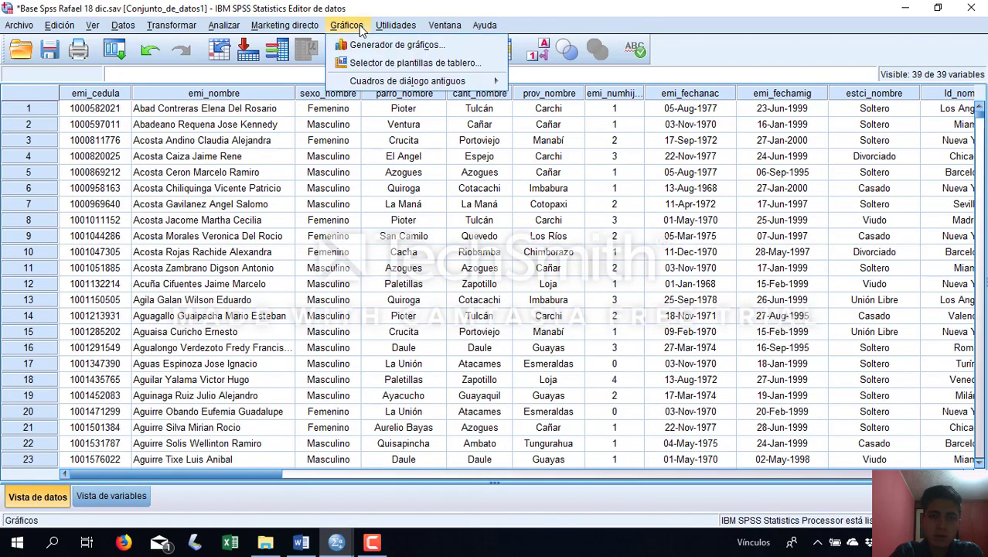
pyautogui.click(487, 45)
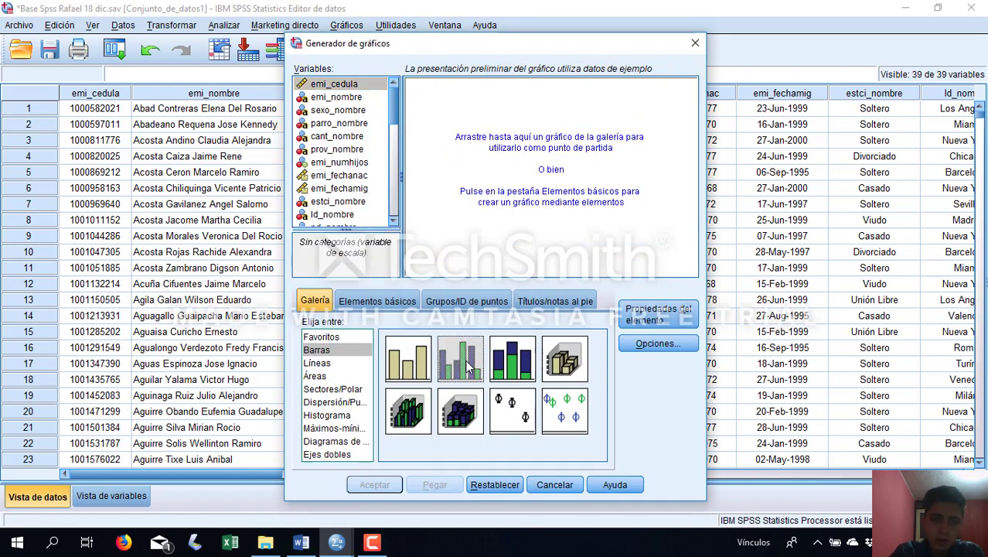
pyautogui.moveTo(462, 370); pyautogui.dragTo(557, 193)
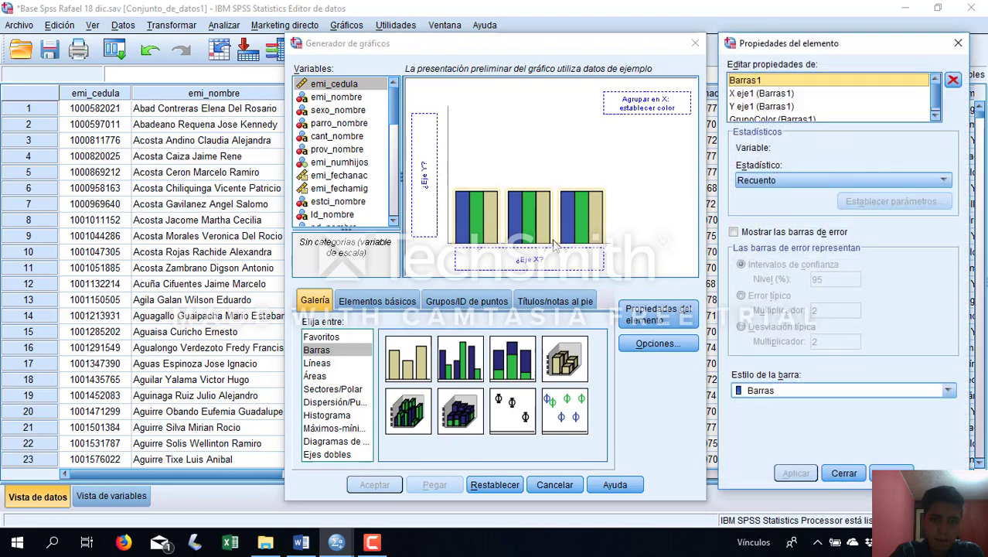
pyautogui.moveTo(396, 104); pyautogui.dragTo(529, 261)
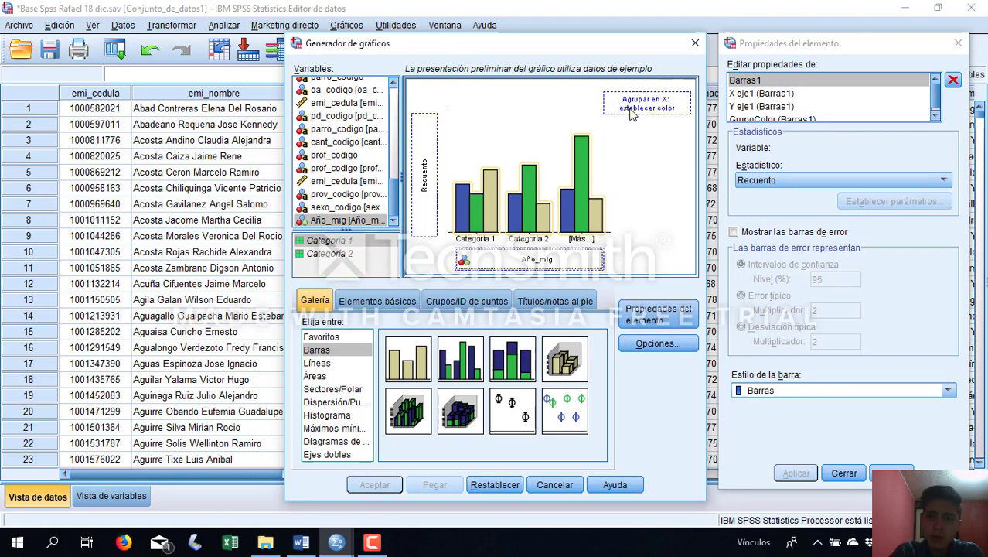
# Assign sexo_nombre as the color clustering variable and generate the chart
pyautogui.click(302, 539)
pyautogui.click(306, 541)
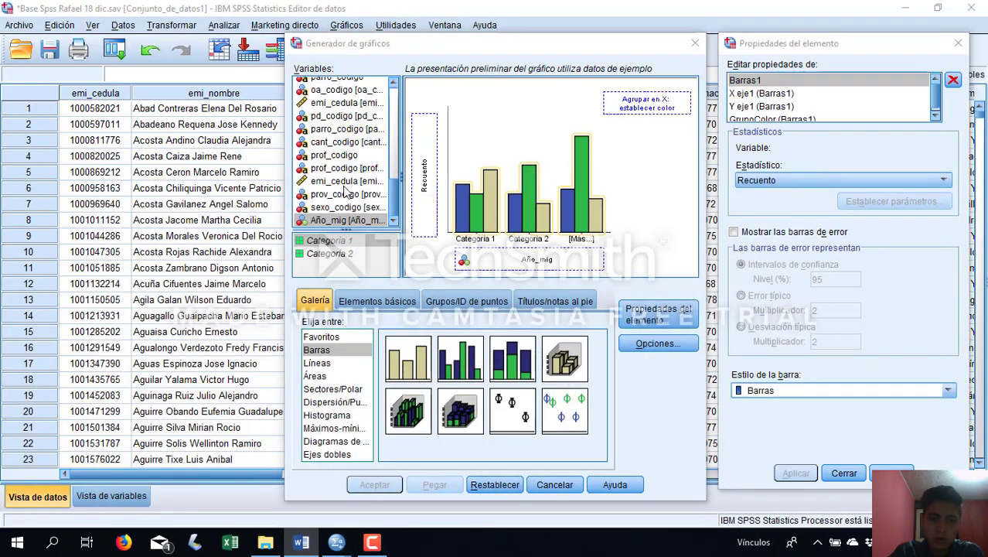
pyautogui.scroll(10, 345, 192)
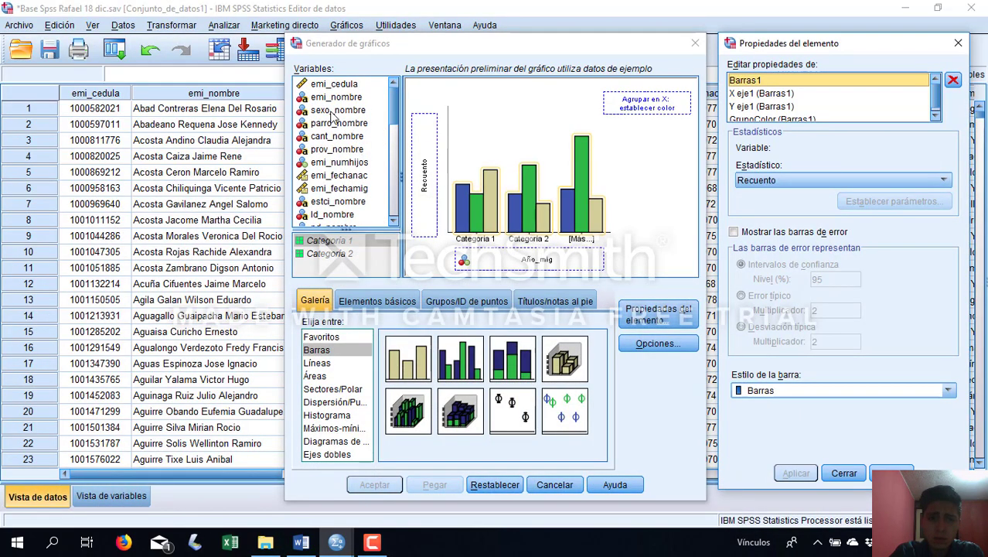
pyautogui.click(333, 112)
pyautogui.moveTo(321, 115); pyautogui.dragTo(623, 108)
pyautogui.click(375, 484)
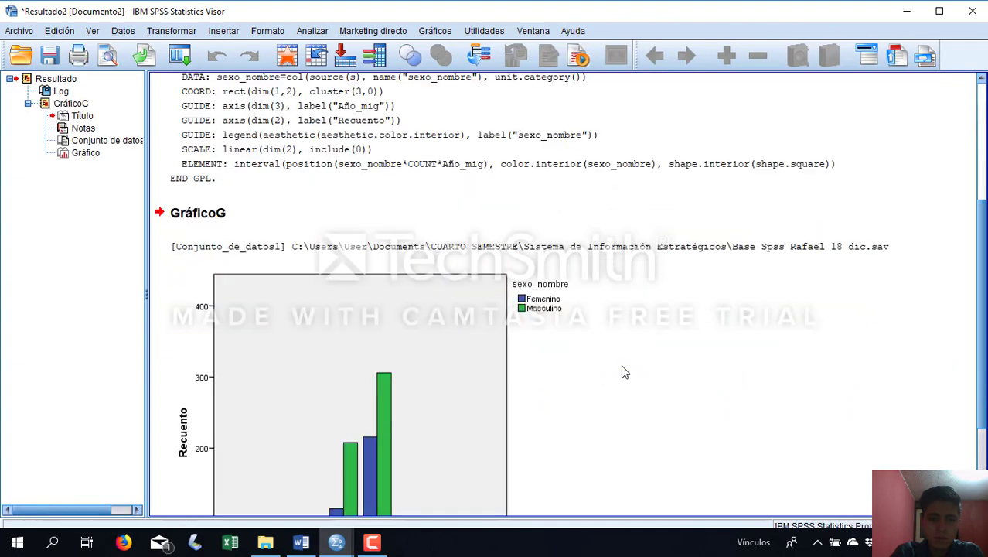
# Open the generated bar chart for editing in a separate window and show Recuento data labels on its bars
pyautogui.click(494, 457)
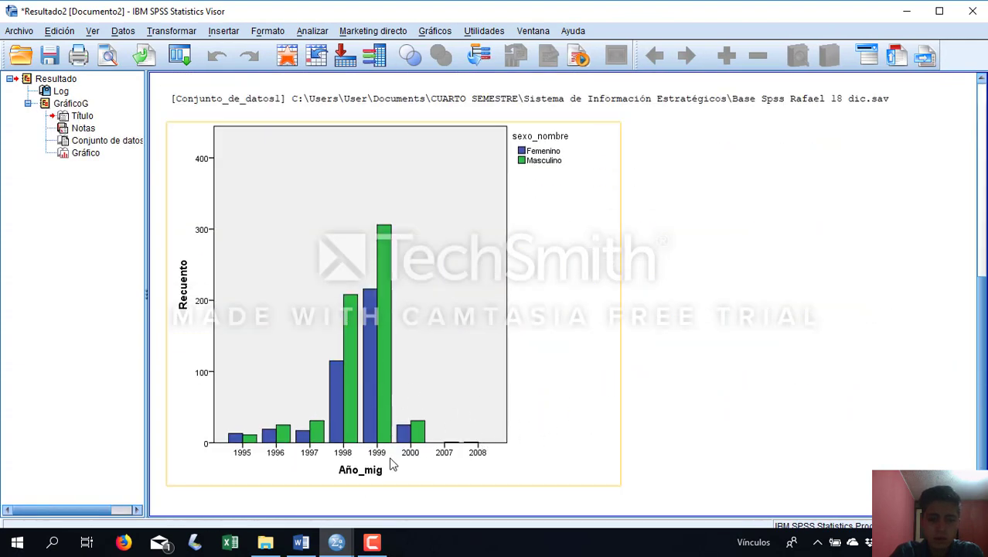
pyautogui.rightClick(385, 360)
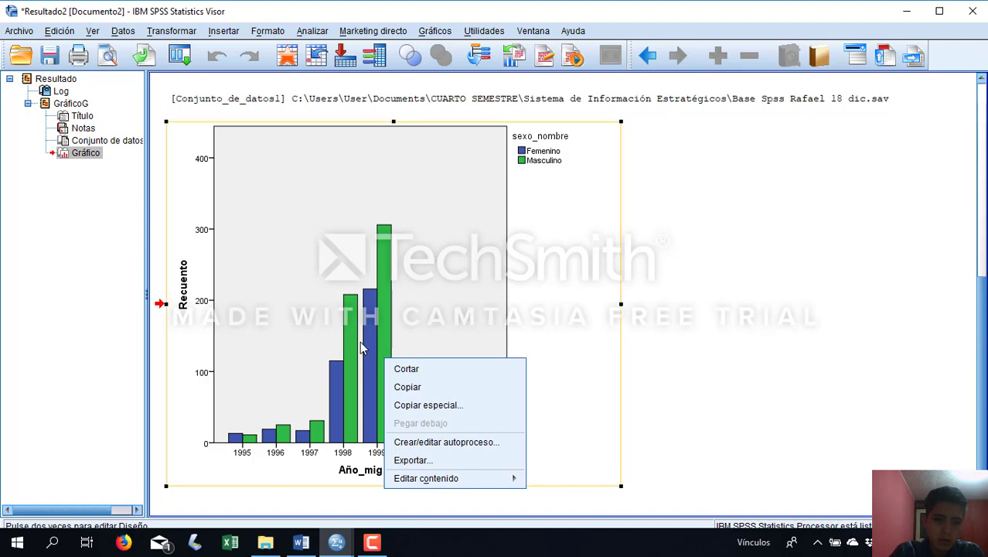
pyautogui.moveTo(472, 479)
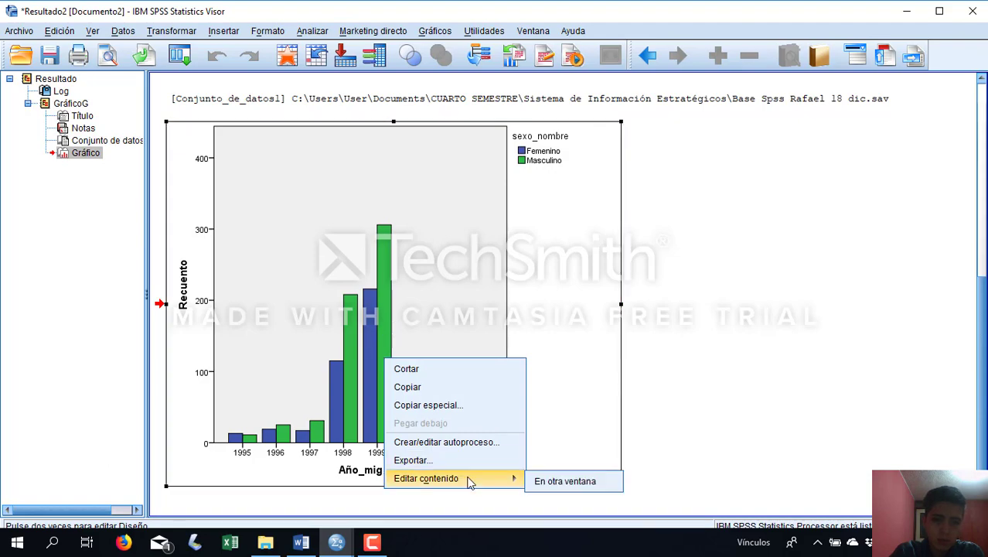
pyautogui.click(565, 481)
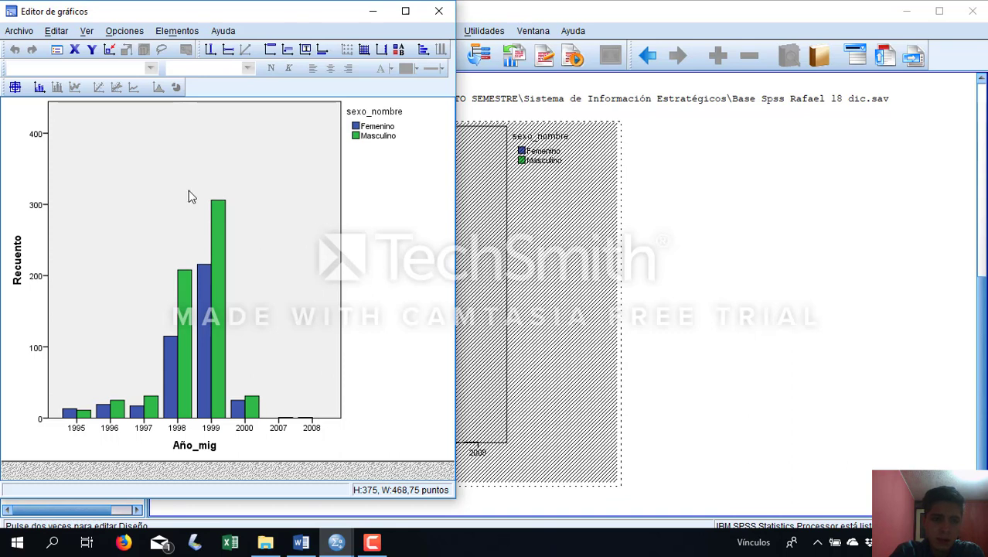
pyautogui.click(38, 88)
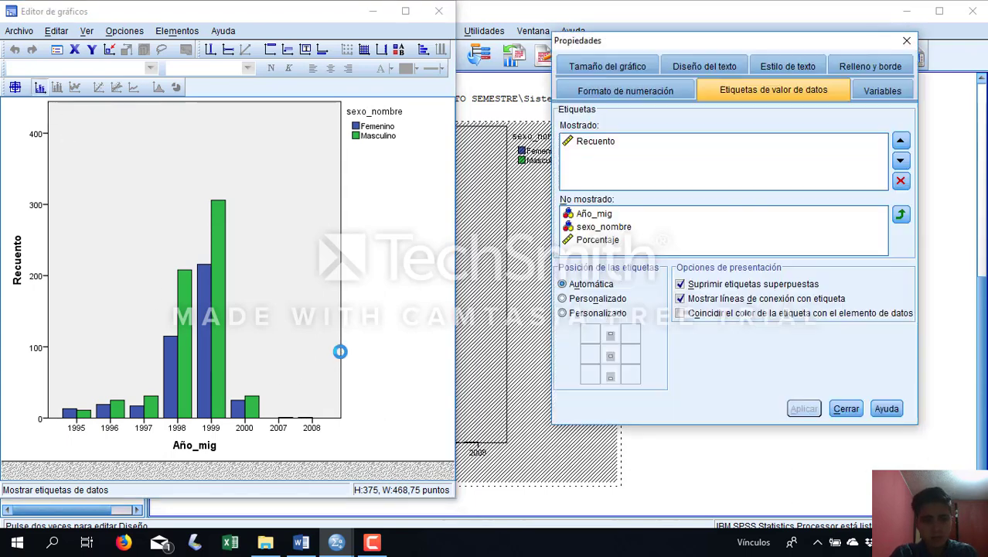
pyautogui.click(906, 39)
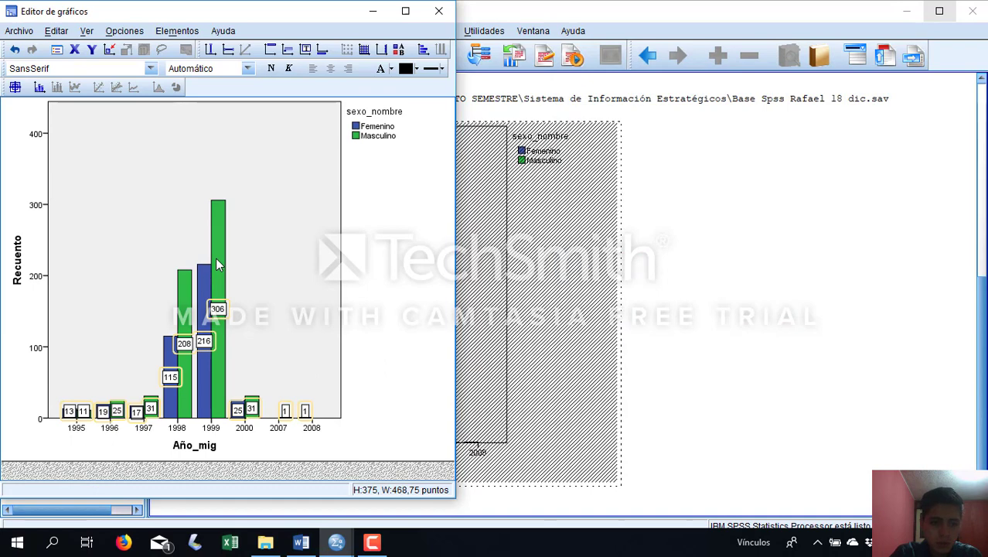
# Open the bars' category properties and choose Año_mig as the variable
pyautogui.rightClick(216, 265)
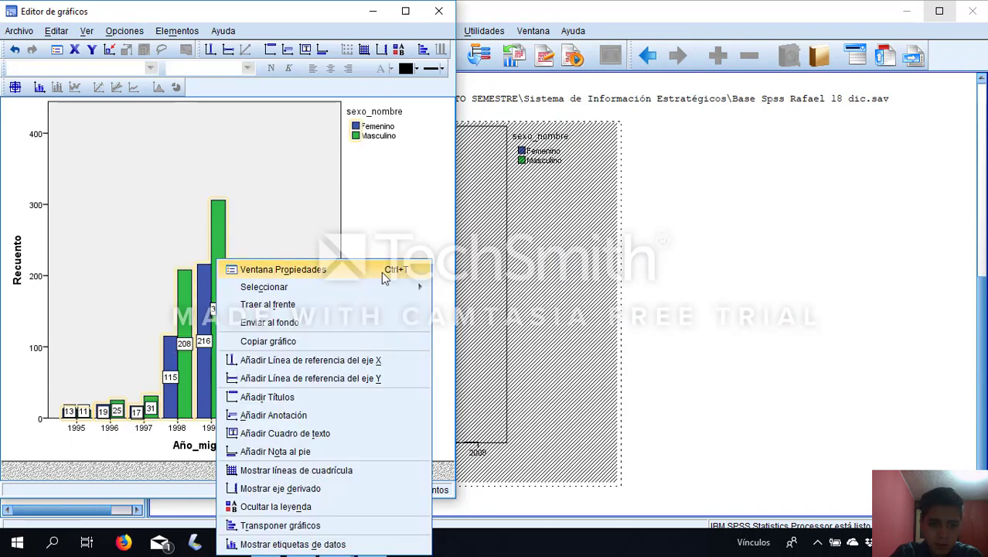
pyautogui.click(283, 270)
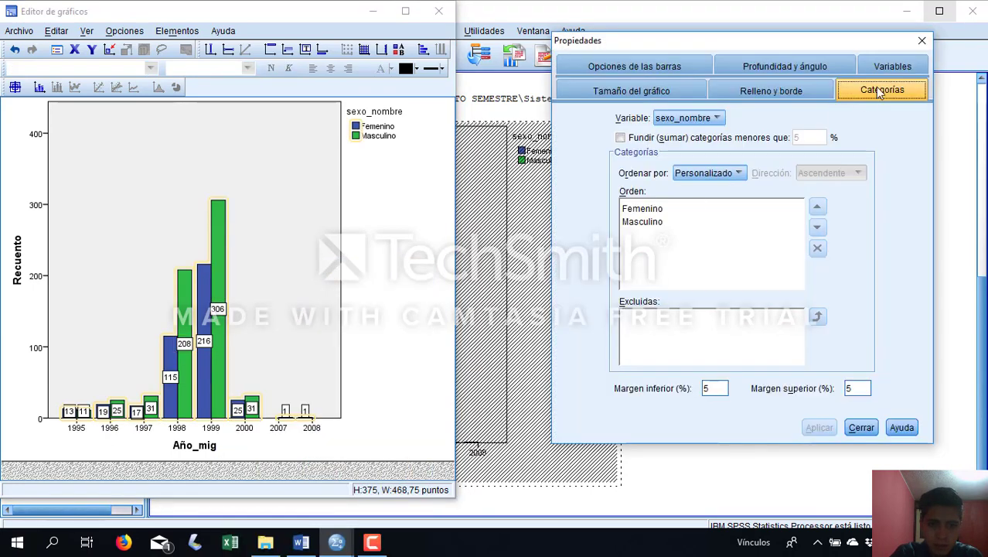
pyautogui.click(826, 91)
pyautogui.click(885, 91)
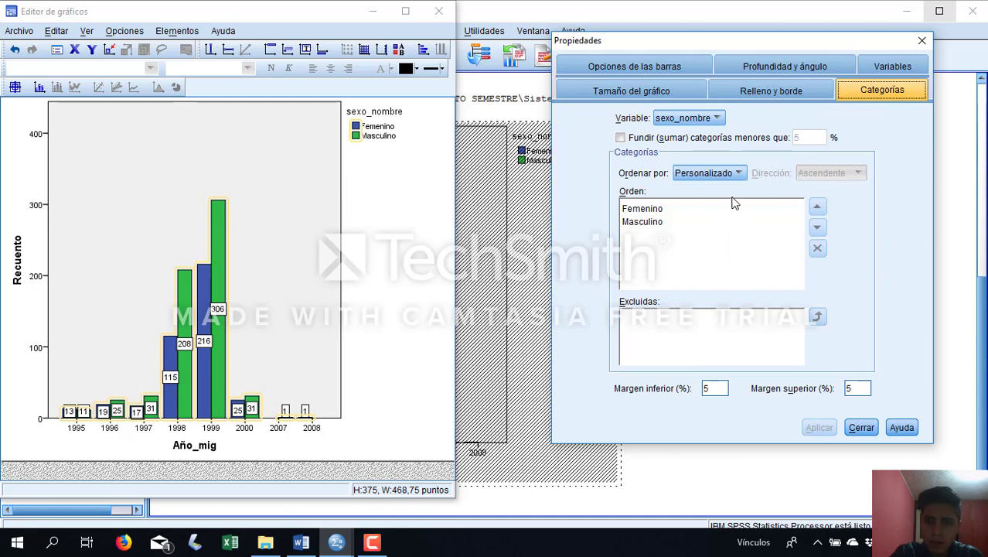
pyautogui.click(687, 117)
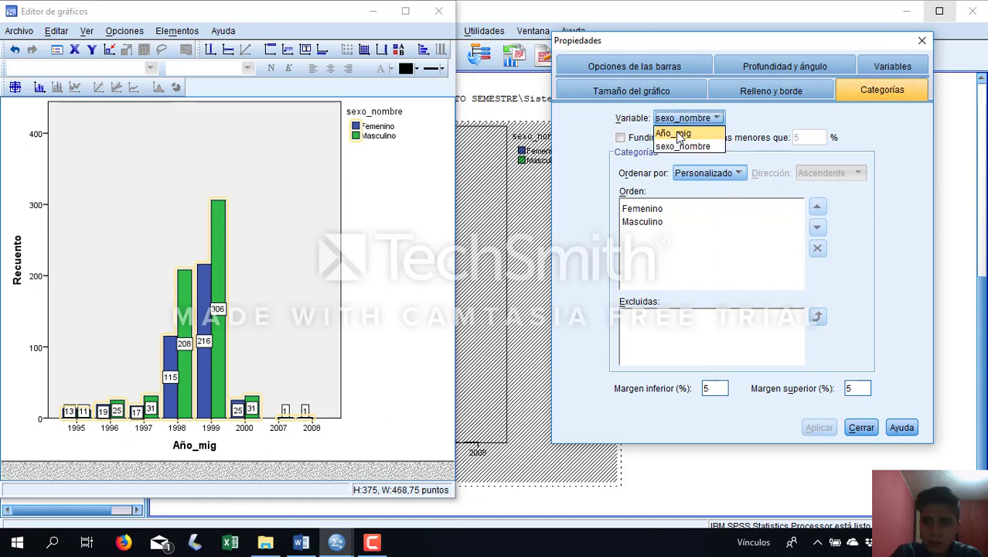
pyautogui.click(665, 130)
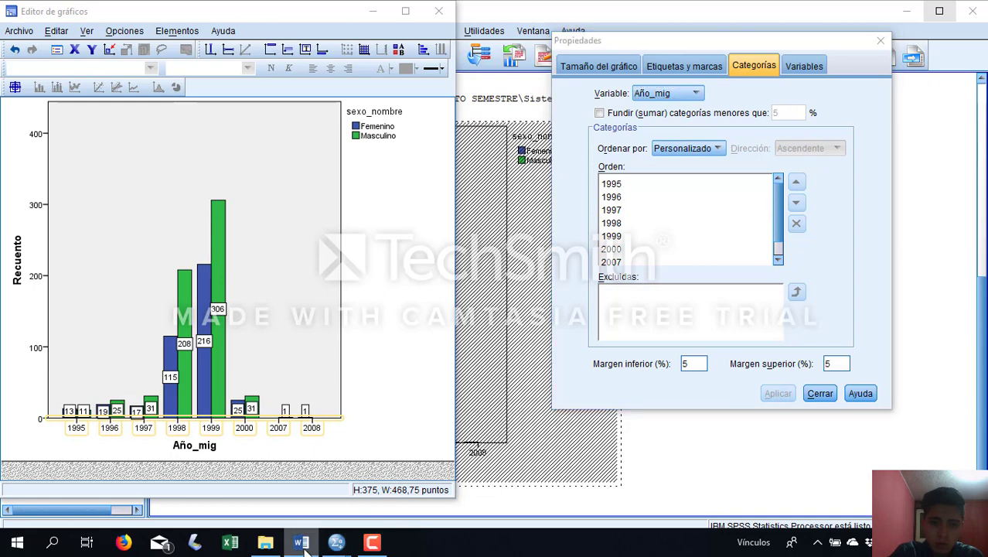
# Switch to Word to review the statement and sample chart for query 10, and return to the SPSS chart editor
pyautogui.click(300, 542)
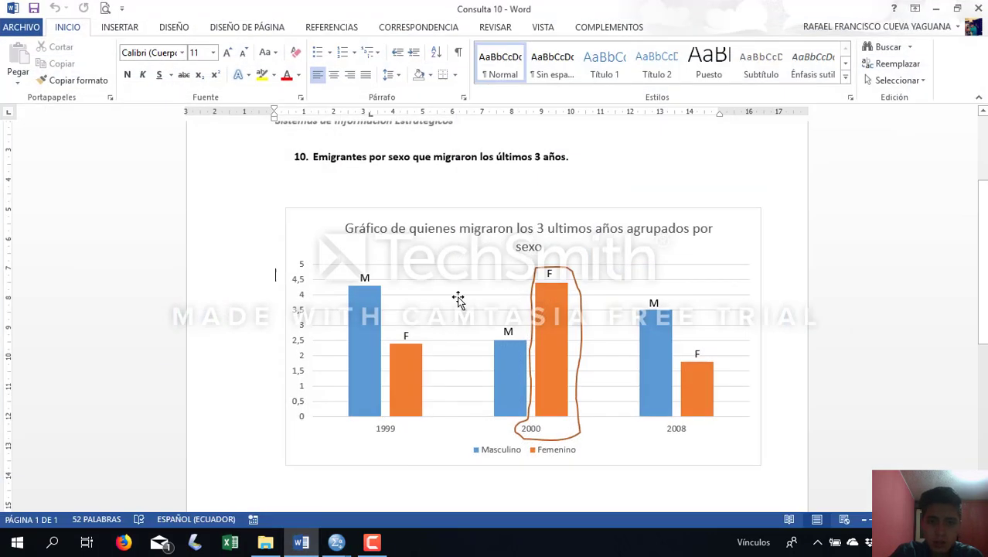
pyautogui.click(597, 157)
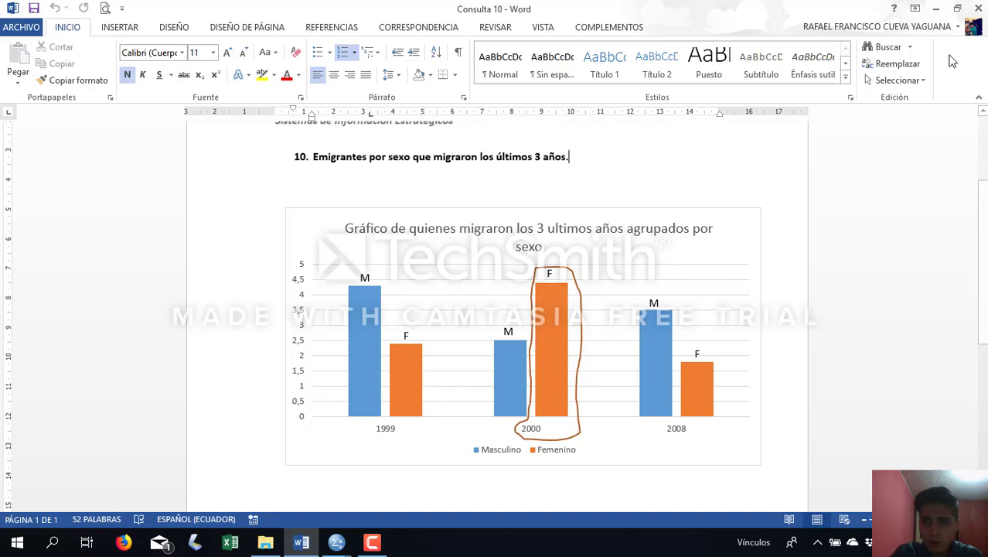
pyautogui.click(936, 8)
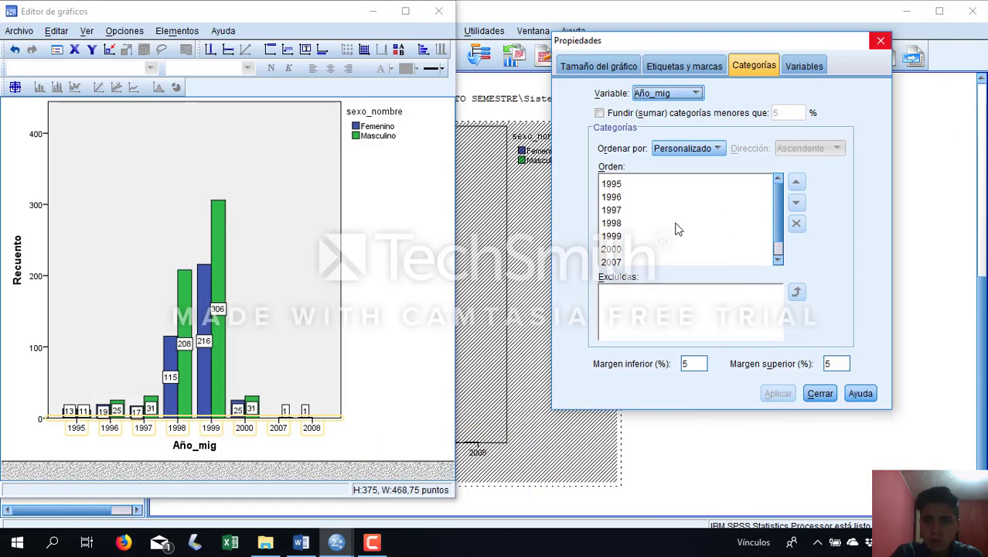
# Sort the Año_mig categories by Estadístico in Descendente order and apply it to the chart
pyautogui.click(697, 99)
pyautogui.click(692, 106)
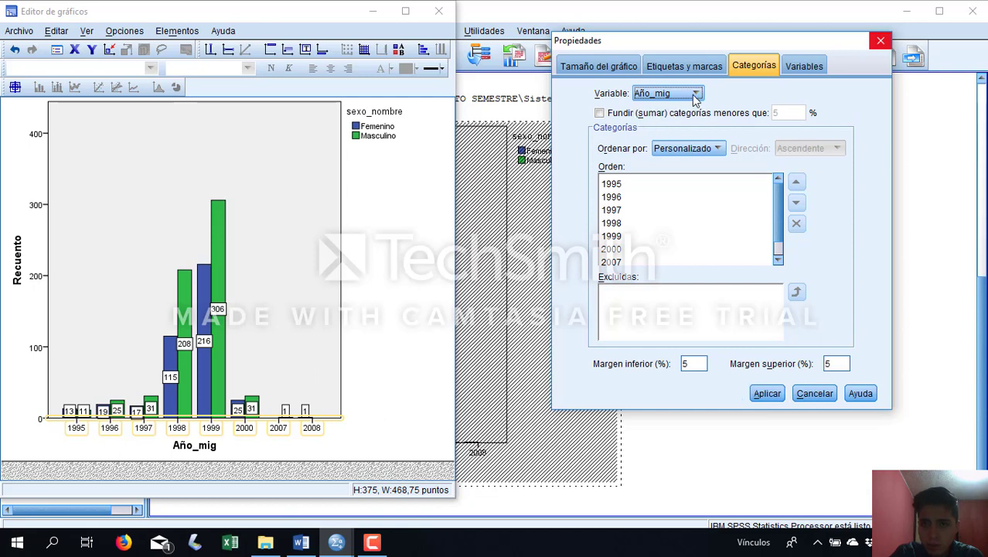
pyautogui.click(717, 149)
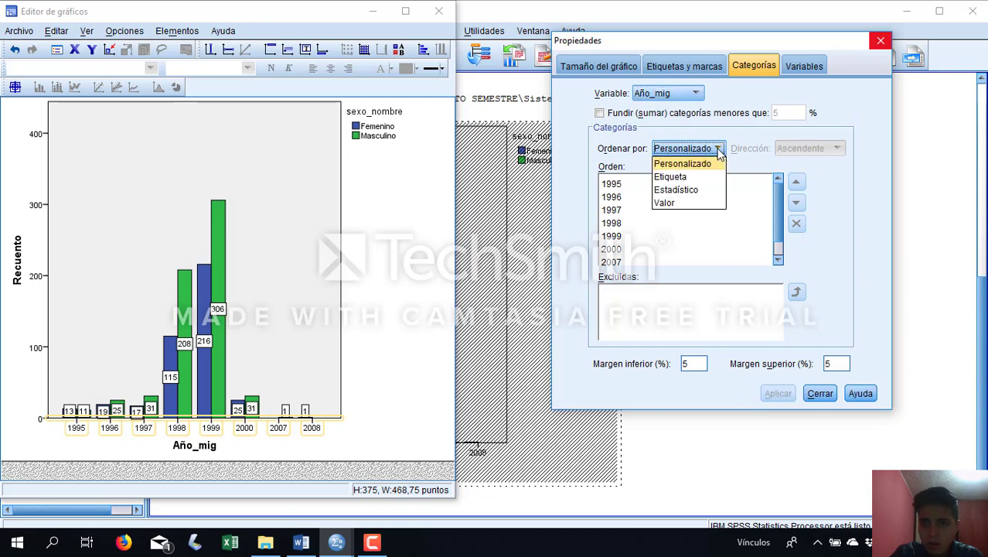
pyautogui.click(691, 190)
pyautogui.click(806, 154)
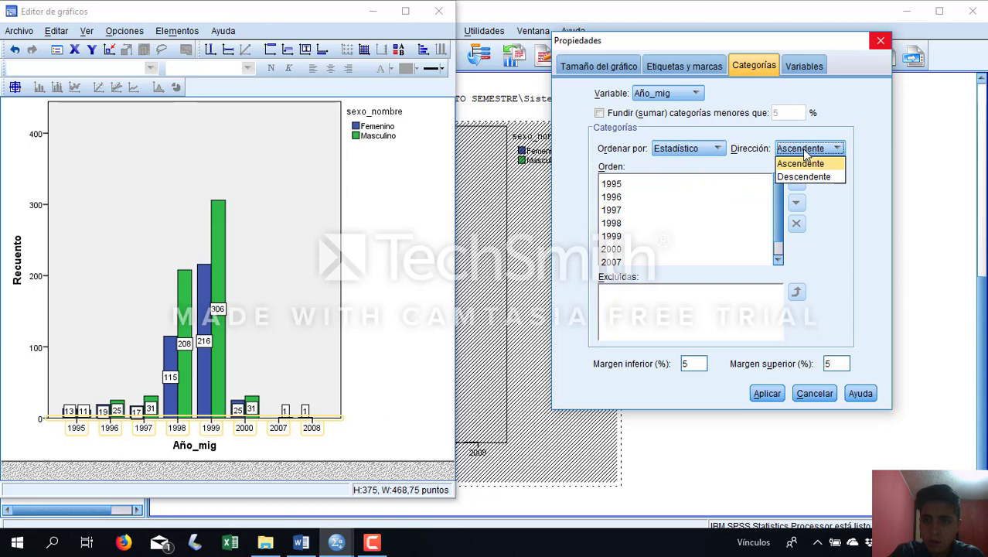
pyautogui.click(804, 177)
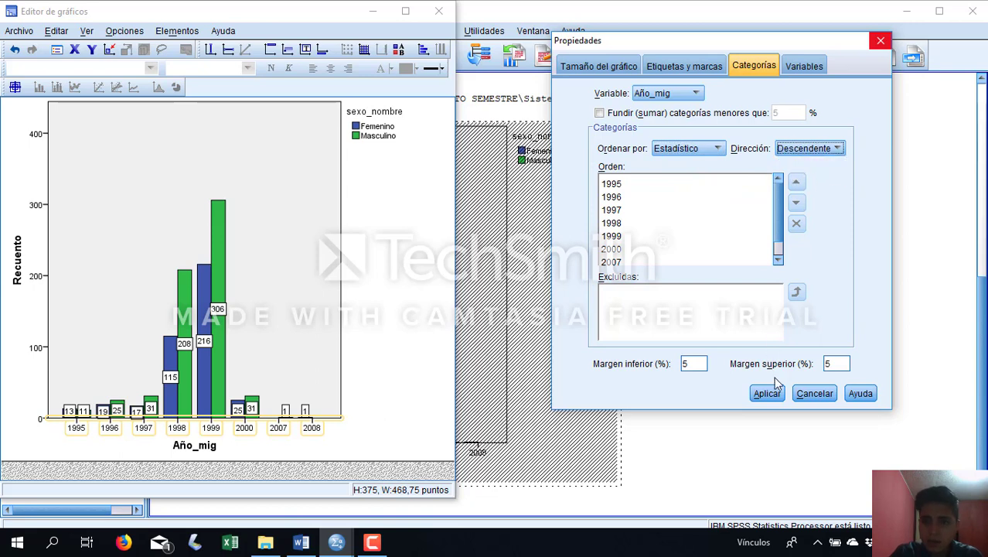
pyautogui.click(777, 394)
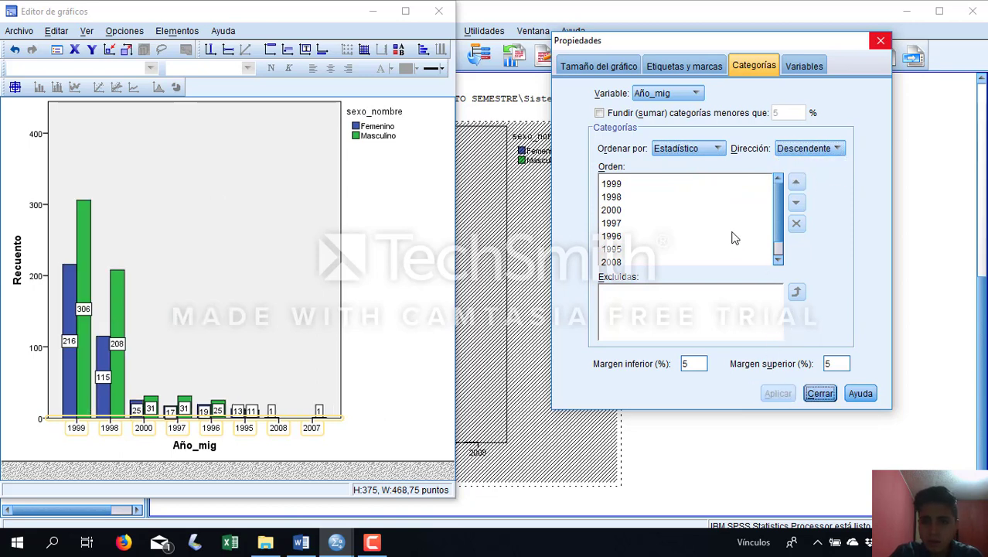
pyautogui.scroll(-1, 669, 237)
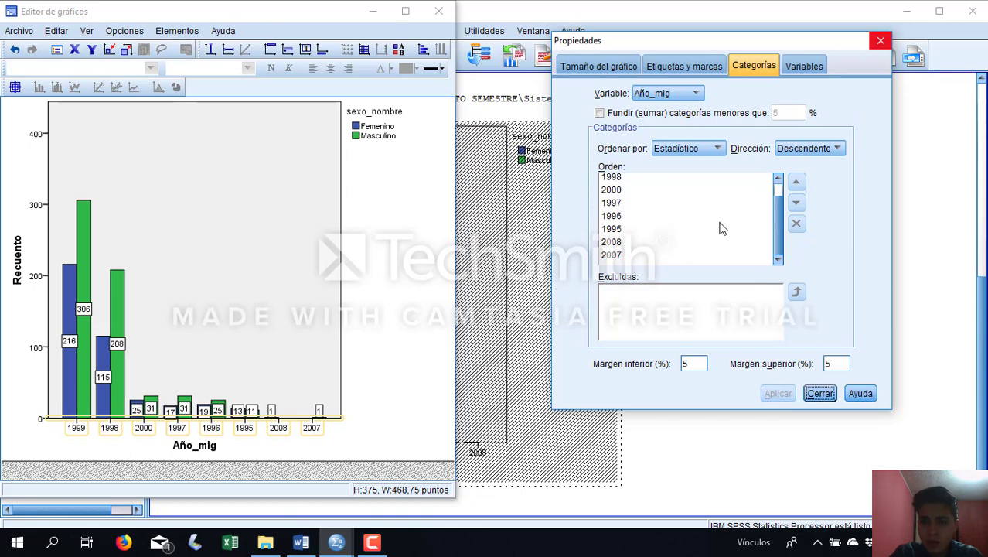
# Sort the Año_mig categories by Valor in Descendente order and apply it to the chart
pyautogui.click(626, 256)
pyautogui.click(628, 243)
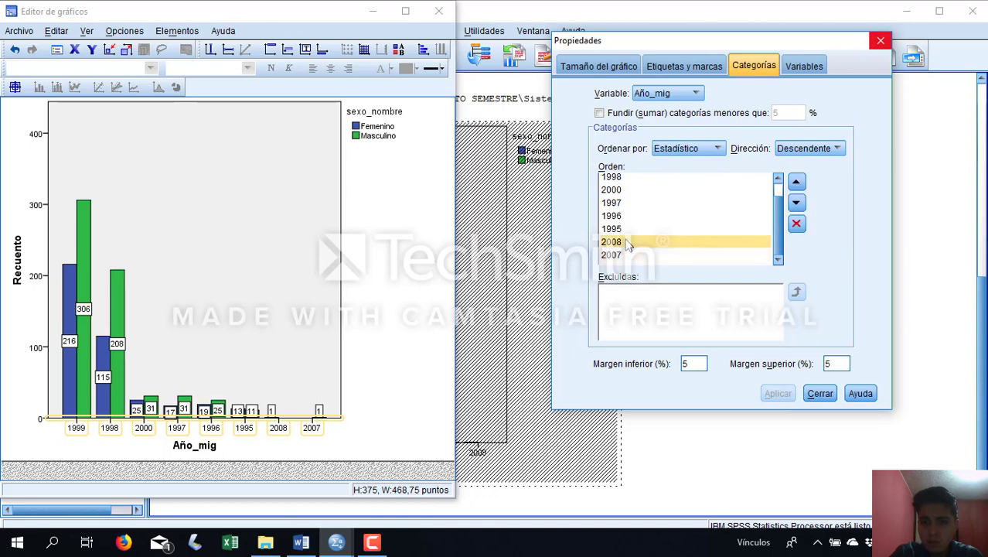
pyautogui.click(634, 191)
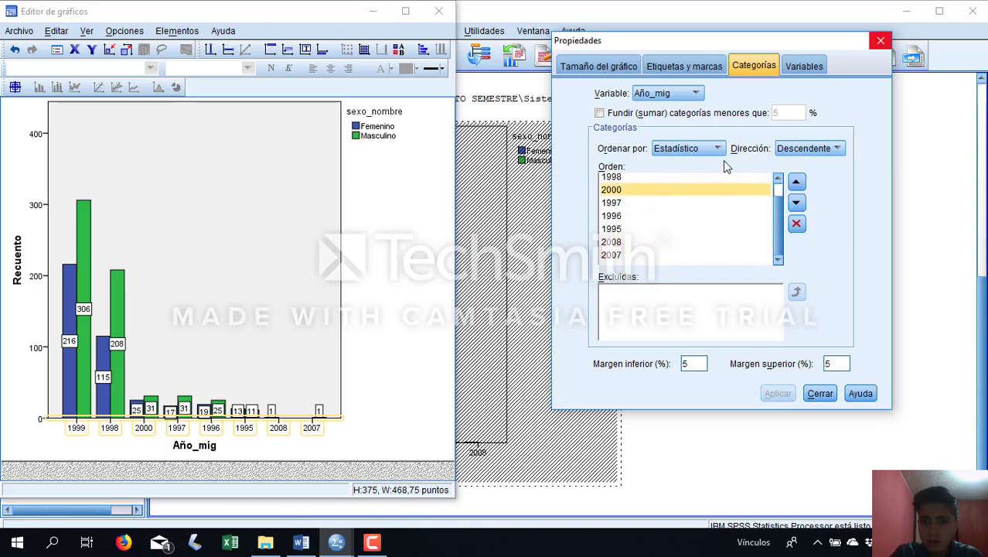
pyautogui.click(719, 149)
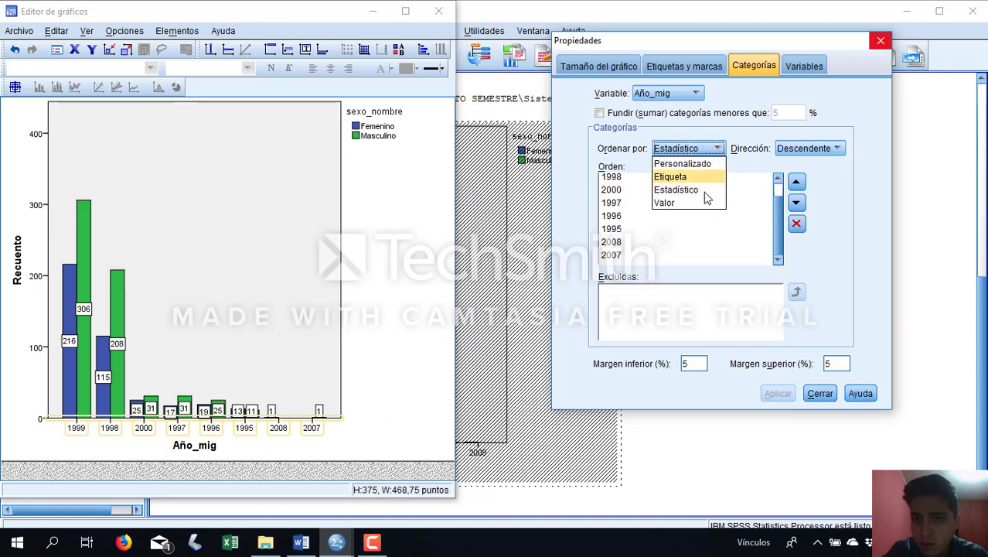
pyautogui.click(693, 204)
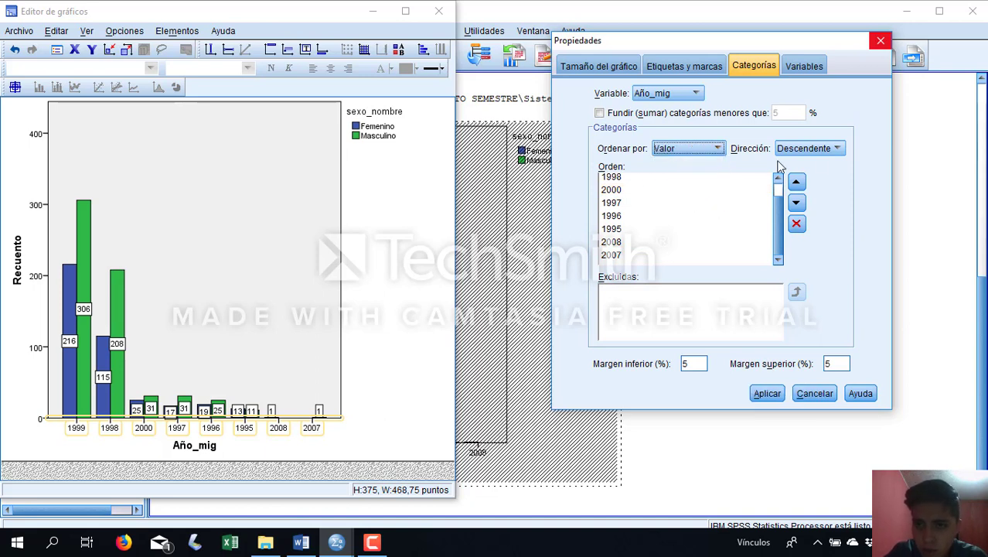
pyautogui.click(768, 393)
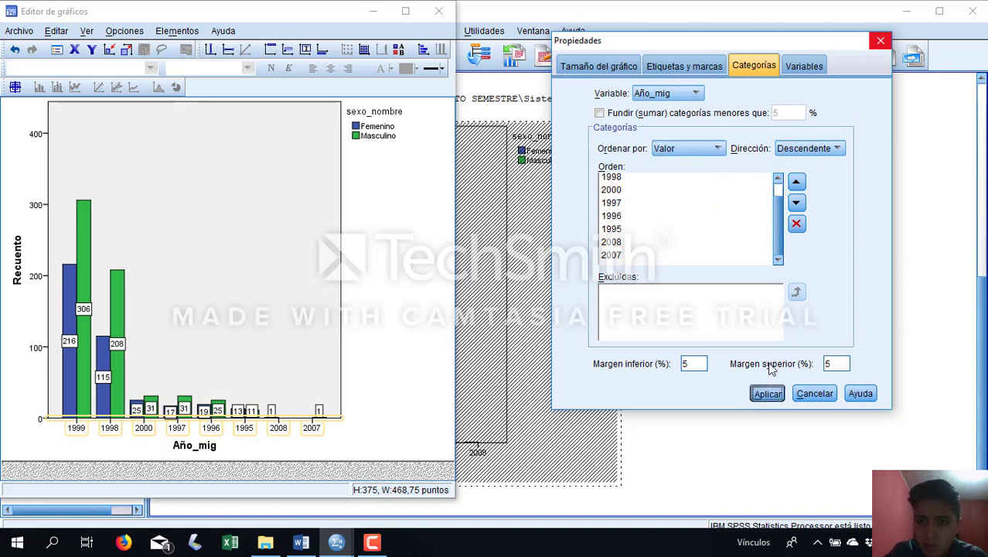
pyautogui.scroll(1, 671, 232)
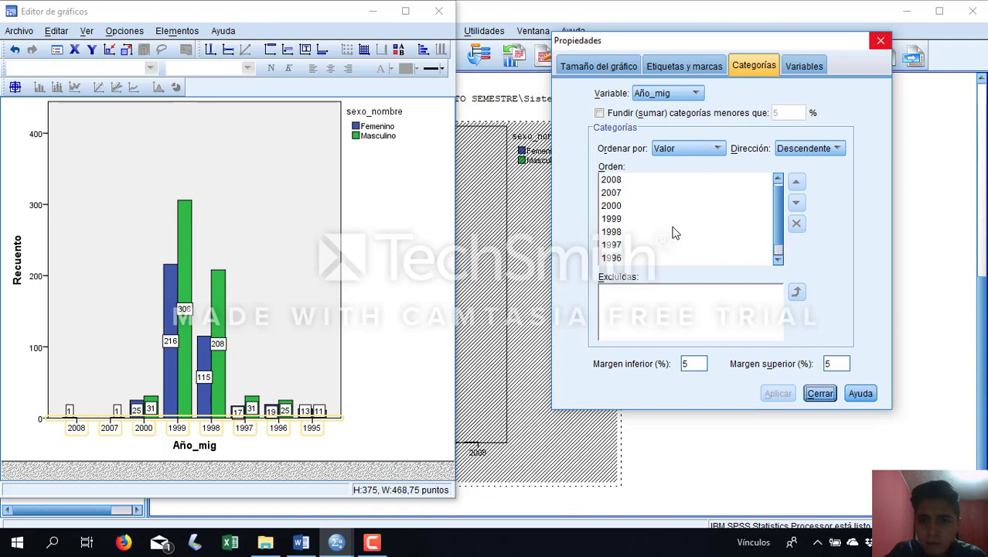
# Exclude the Año_mig categories 1999, 1998, 1997, 1996 and 1995 from the chart and apply the change
pyautogui.click(628, 182)
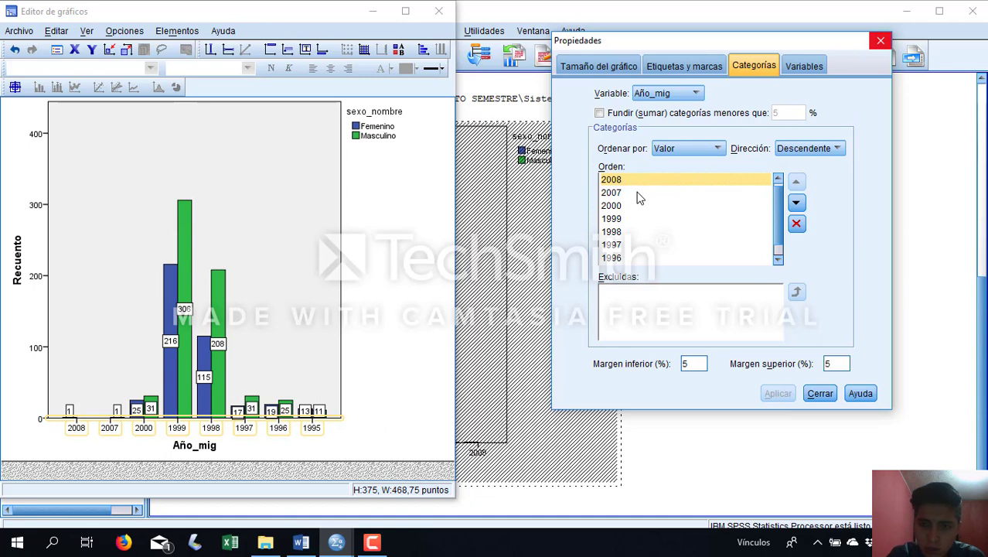
pyautogui.press('Down')
pyautogui.press('Down')
pyautogui.press('Down')
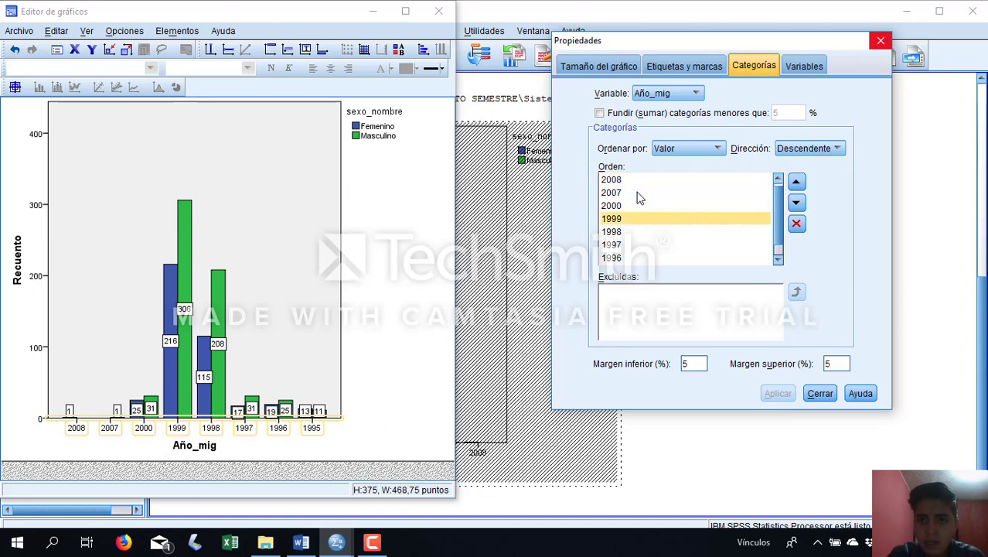
pyautogui.press('Up')
pyautogui.press('Up')
pyautogui.press('Up')
pyautogui.press('Down')
pyautogui.press('Down')
pyautogui.press('Down')
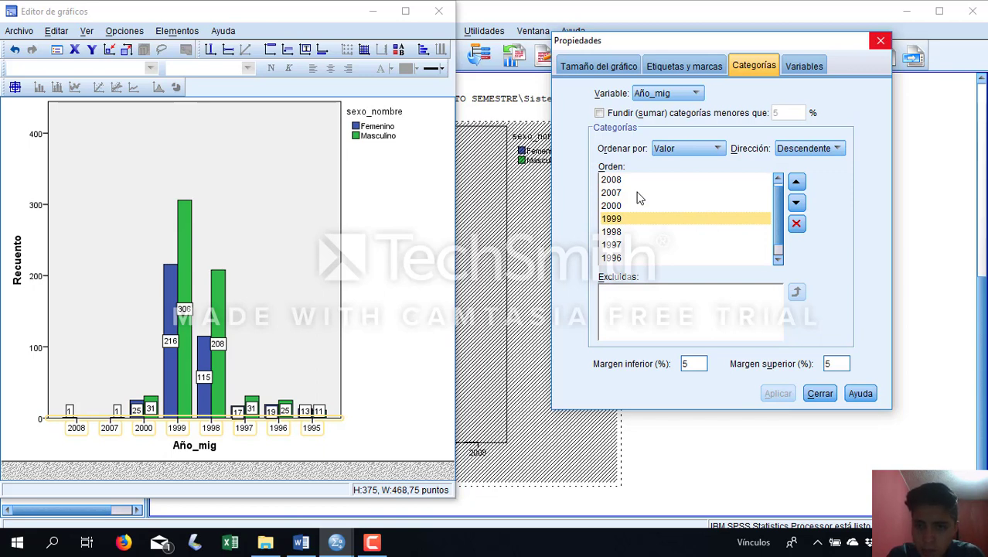
pyautogui.hotkey('shift', 'Down')
pyautogui.hotkey('shift', 'Down')
pyautogui.hotkey('shift', 'Down')
pyautogui.hotkey('shift', 'Down')
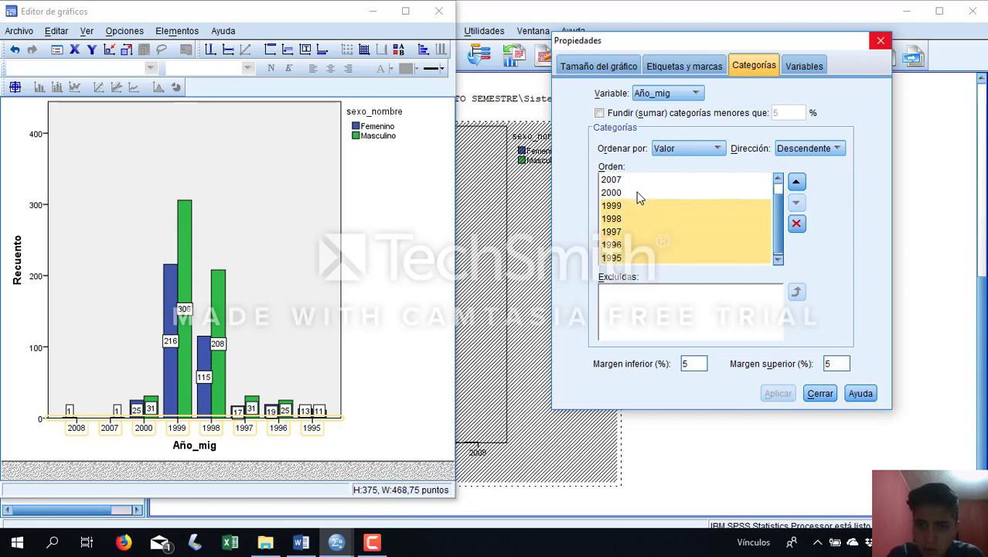
pyautogui.click(800, 227)
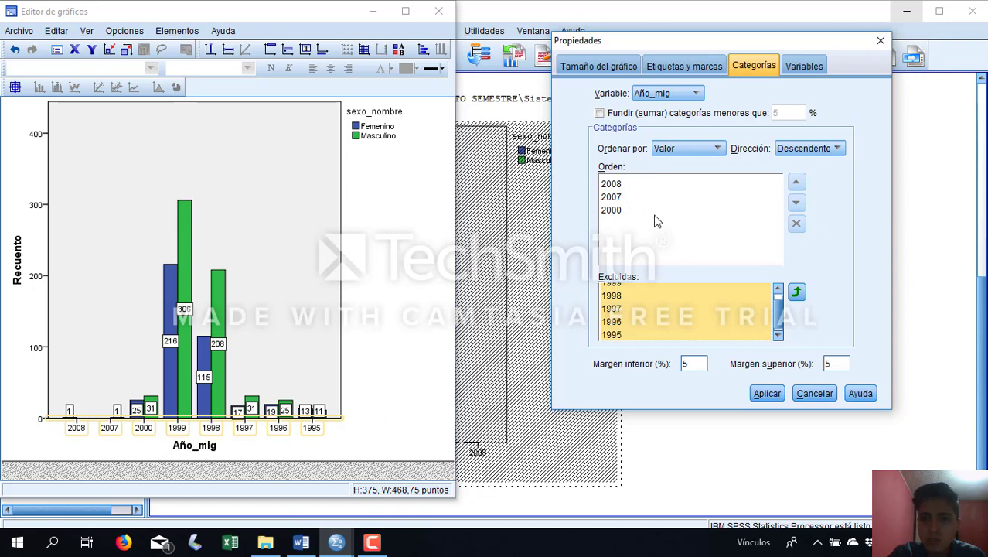
pyautogui.click(767, 394)
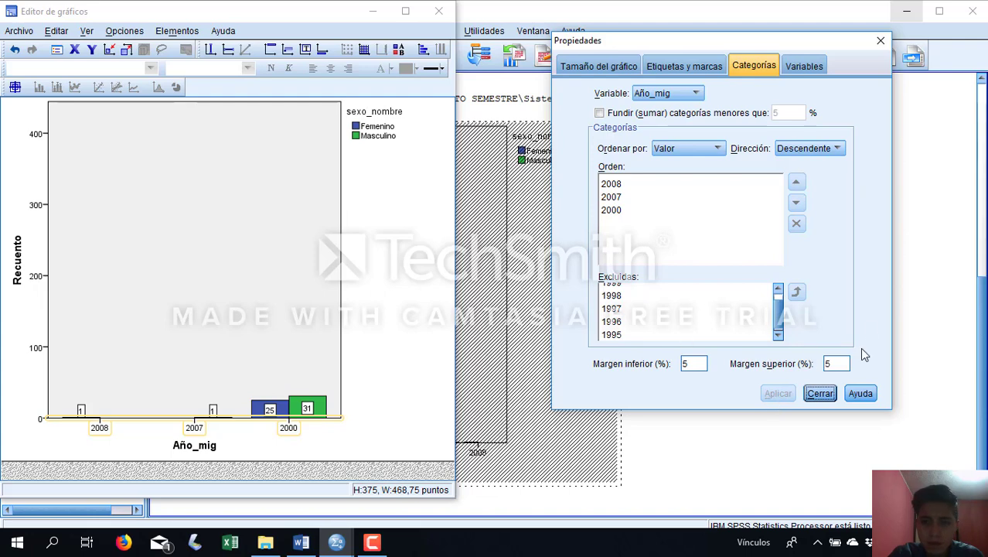
# Close the chart properties and the chart editor, and view the edited bar chart in the results viewer
pyautogui.click(881, 40)
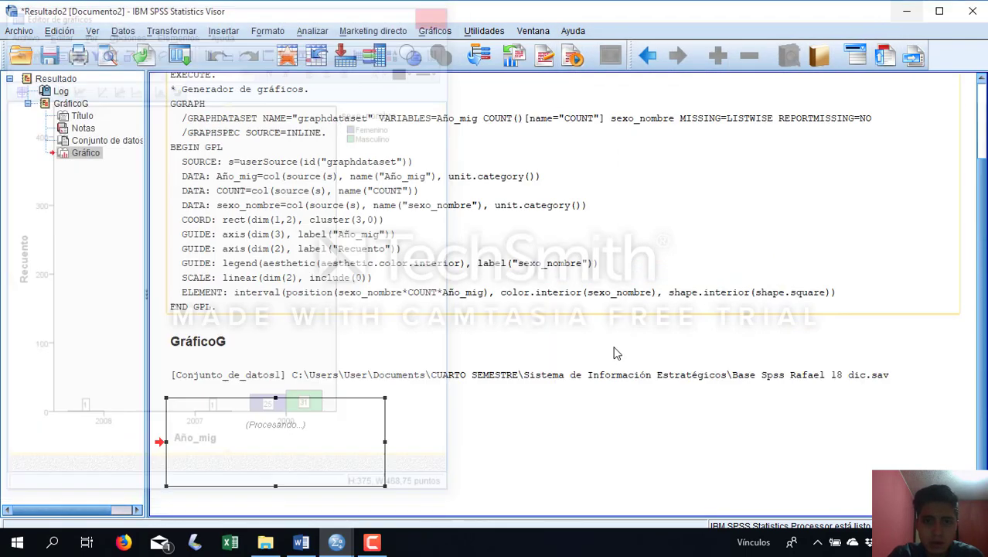
pyautogui.click(439, 10)
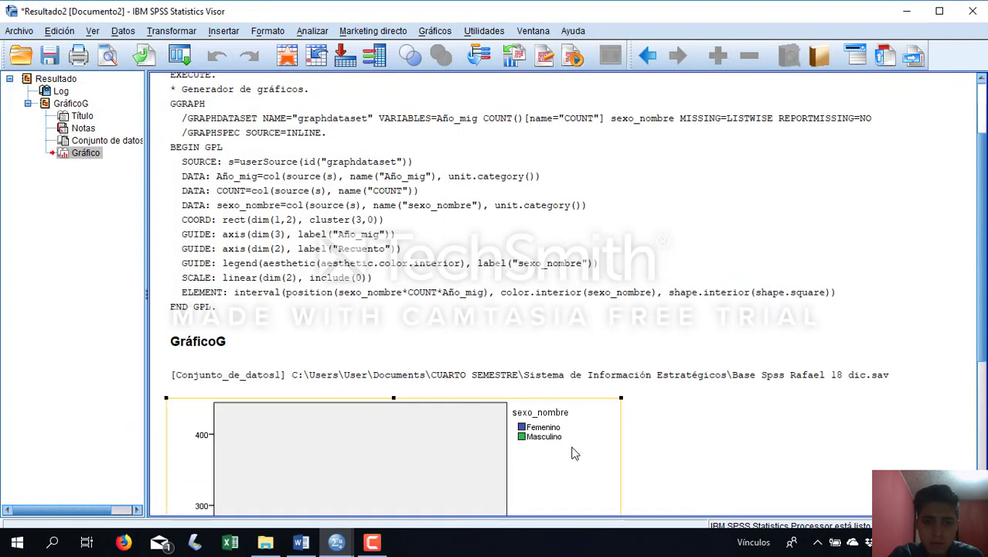
pyautogui.scroll(-5, 721, 434)
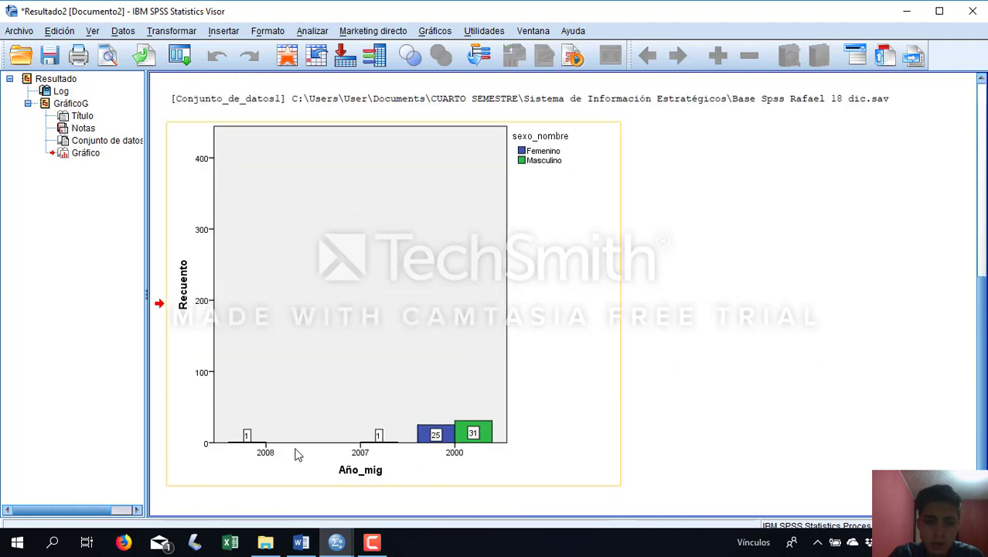
pyautogui.click(726, 404)
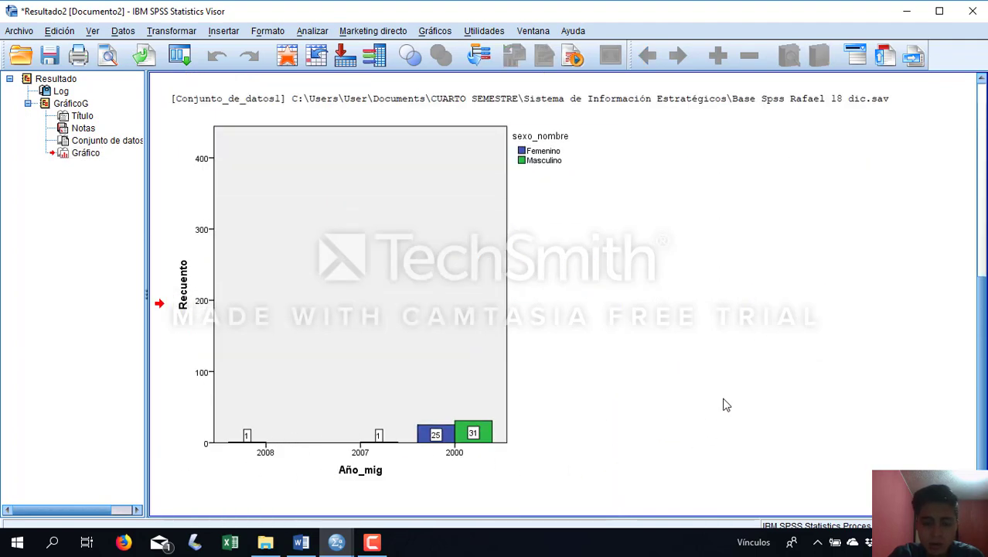
pyautogui.click(529, 425)
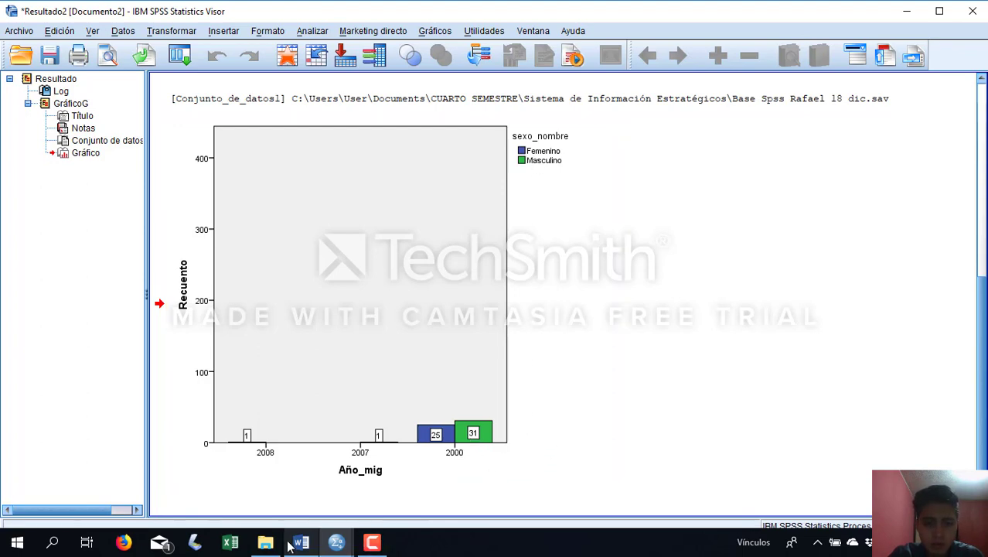
# Switch to Word to review the sample chart and the table to analyse for query 10, and return to SPSS
pyautogui.click(329, 542)
pyautogui.scroll(-7, 597, 422)
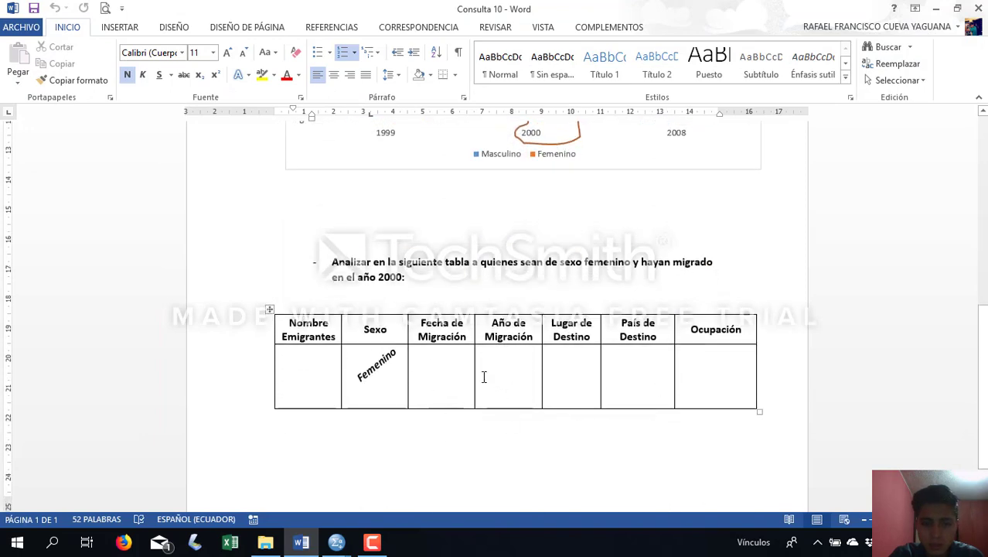
pyautogui.scroll(3, 551, 244)
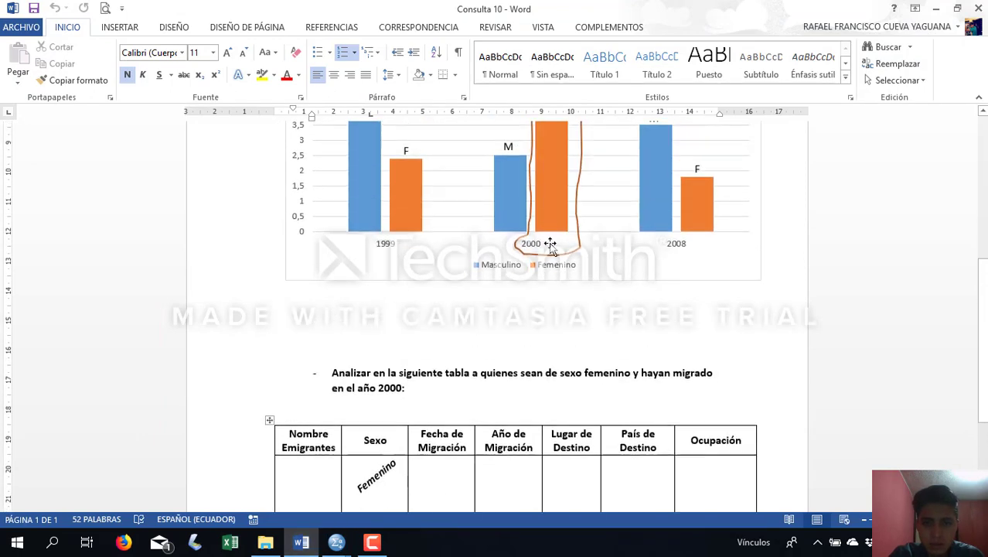
pyautogui.scroll(3, 563, 246)
pyautogui.scroll(-6, 492, 415)
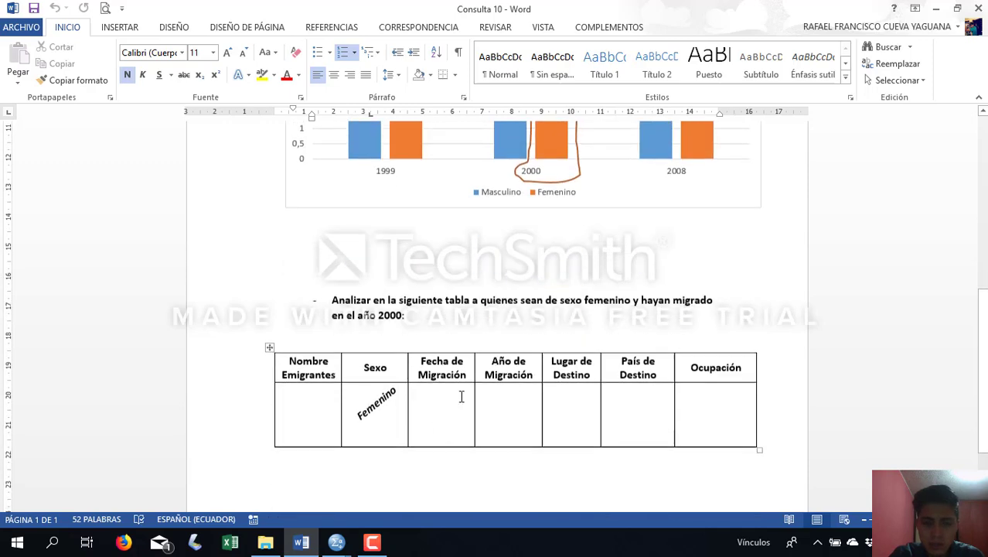
pyautogui.hotkey('alt', 'Tab')
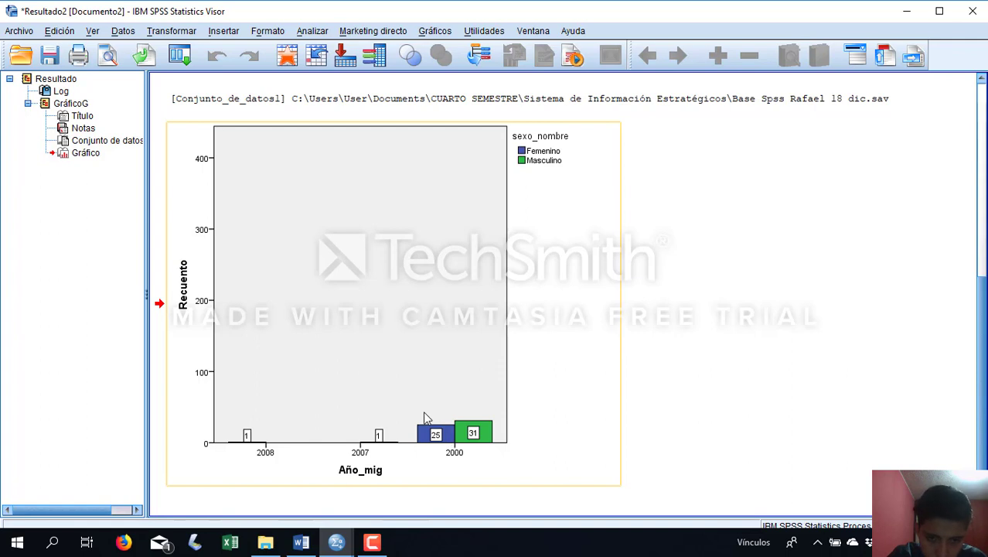
# Switch to the Base Spss Rafael 18 dic.sav data set and start a case selection based on a satisfied condition
pyautogui.click(444, 498)
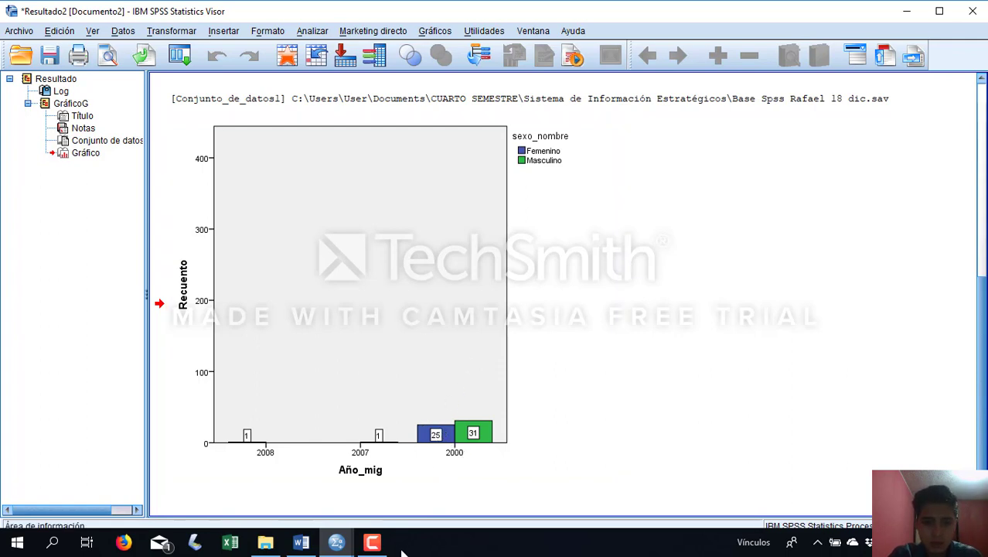
pyautogui.moveTo(336, 548)
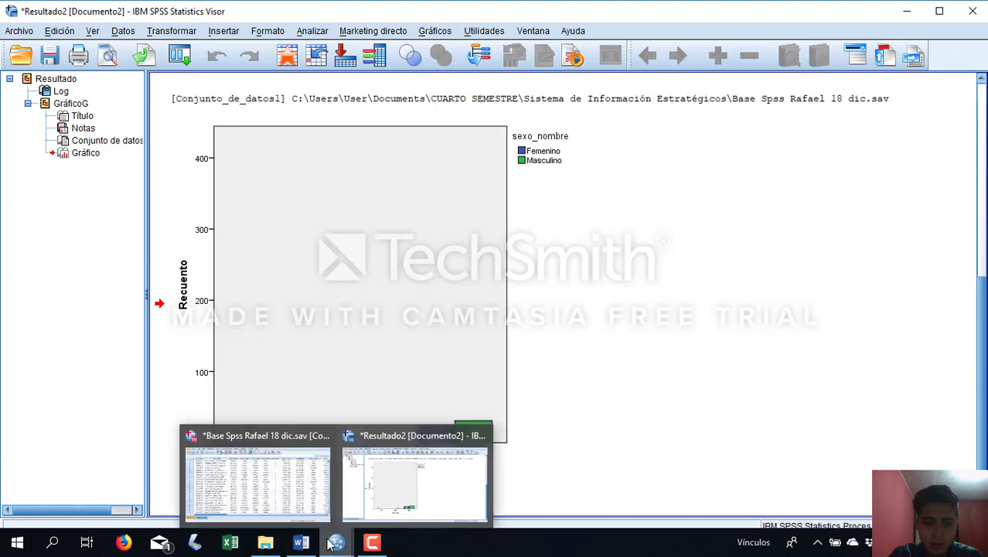
pyautogui.click(252, 478)
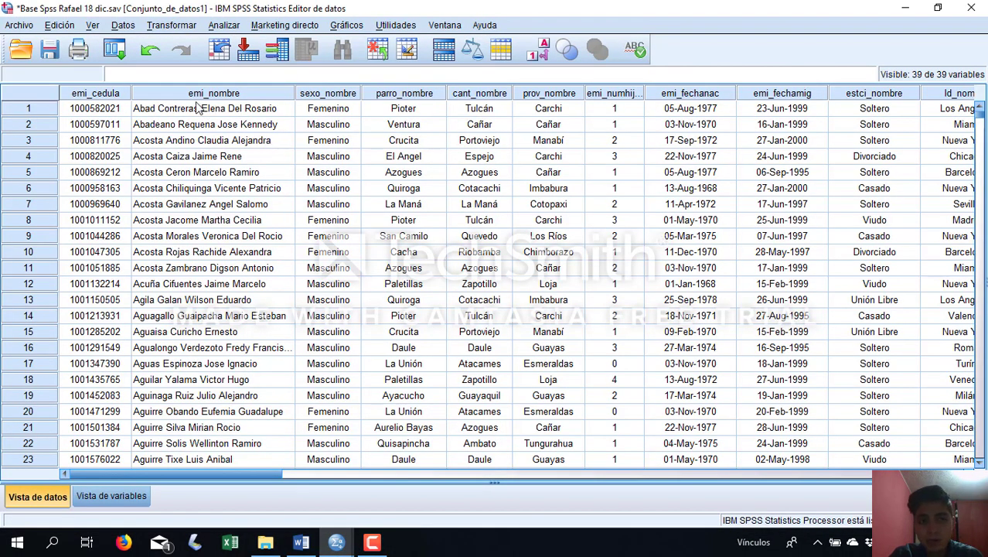
pyautogui.click(123, 25)
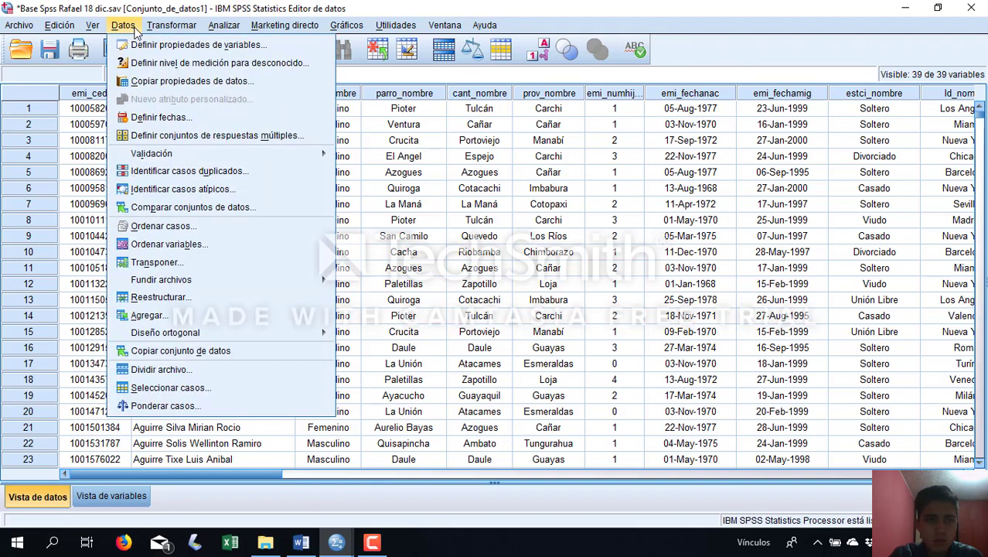
pyautogui.click(270, 388)
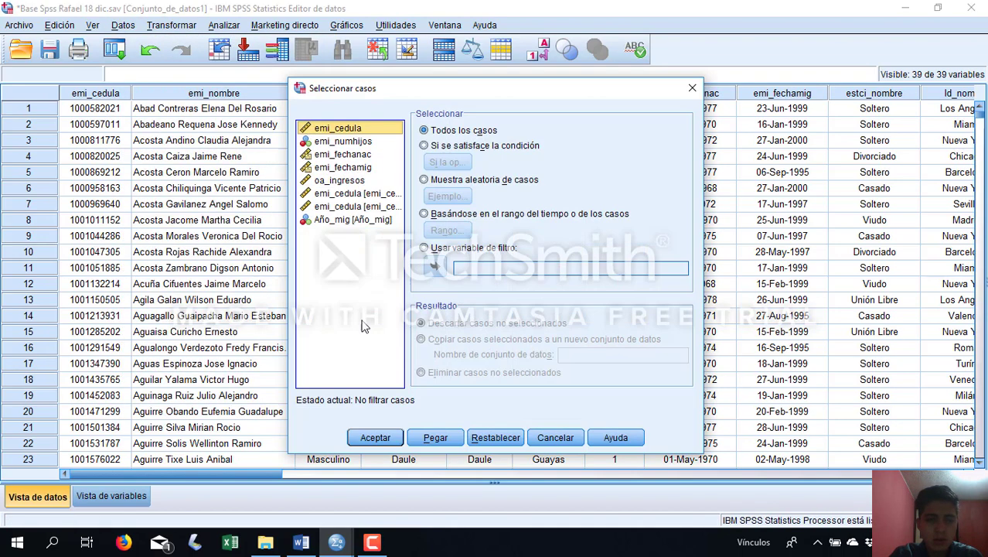
pyautogui.click(519, 147)
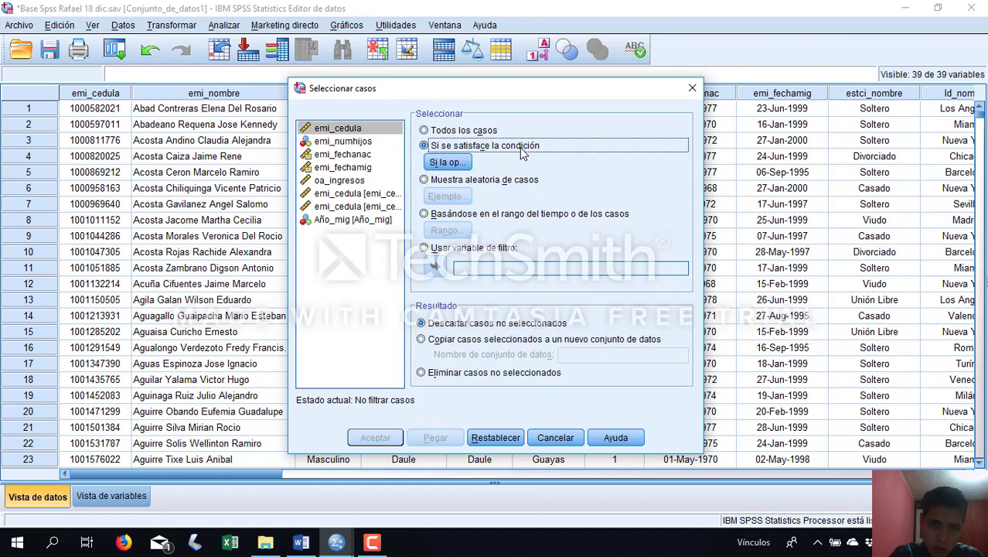
pyautogui.click(468, 163)
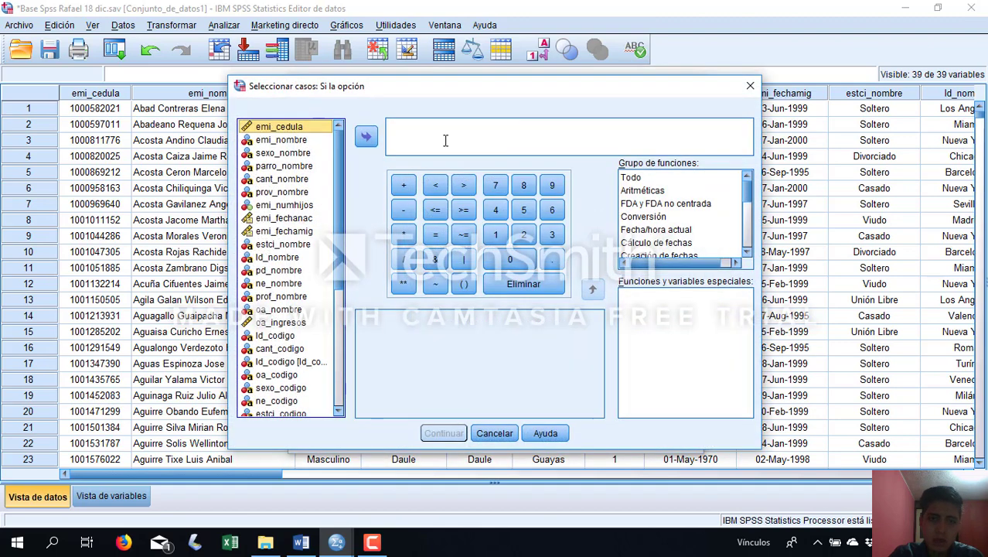
# Enter the selection condition sexo_nombre = "Femenino"
pyautogui.click(297, 153)
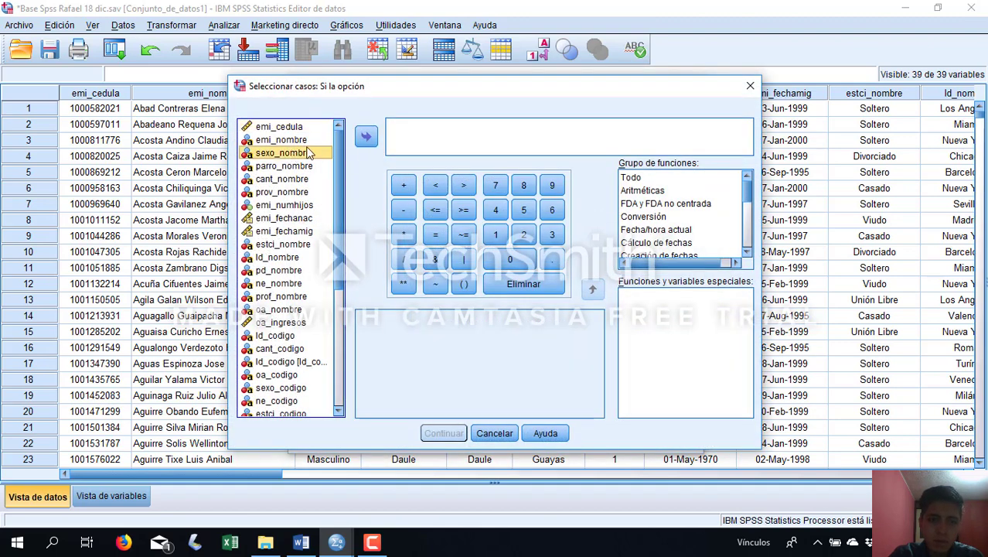
pyautogui.click(366, 137)
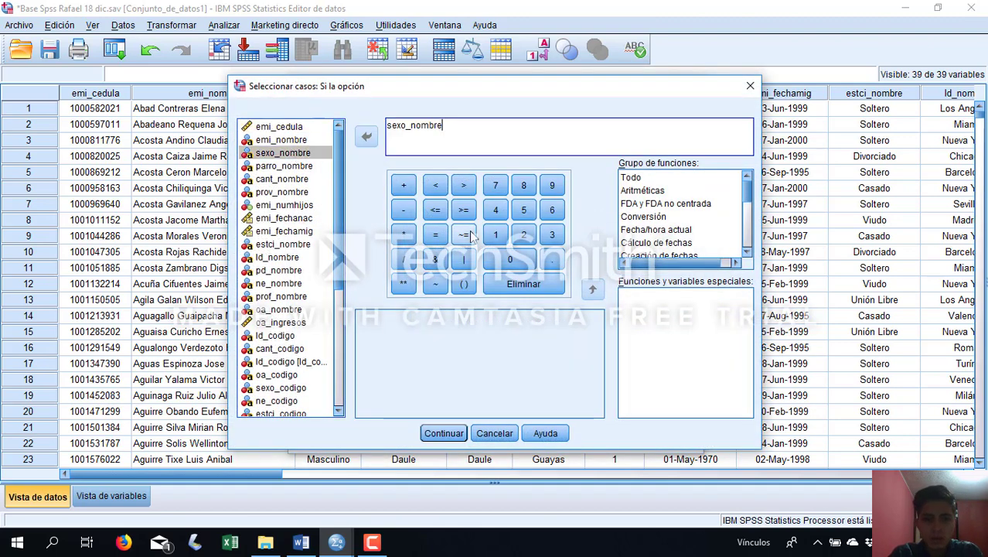
pyautogui.click(436, 236)
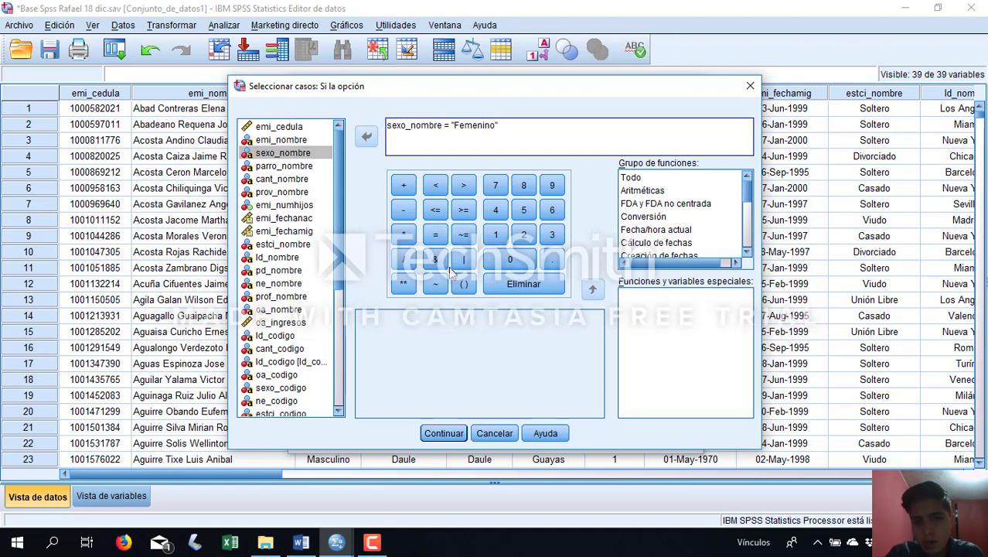
# Extend the selection condition with & Año_mig = 2000
pyautogui.click(443, 262)
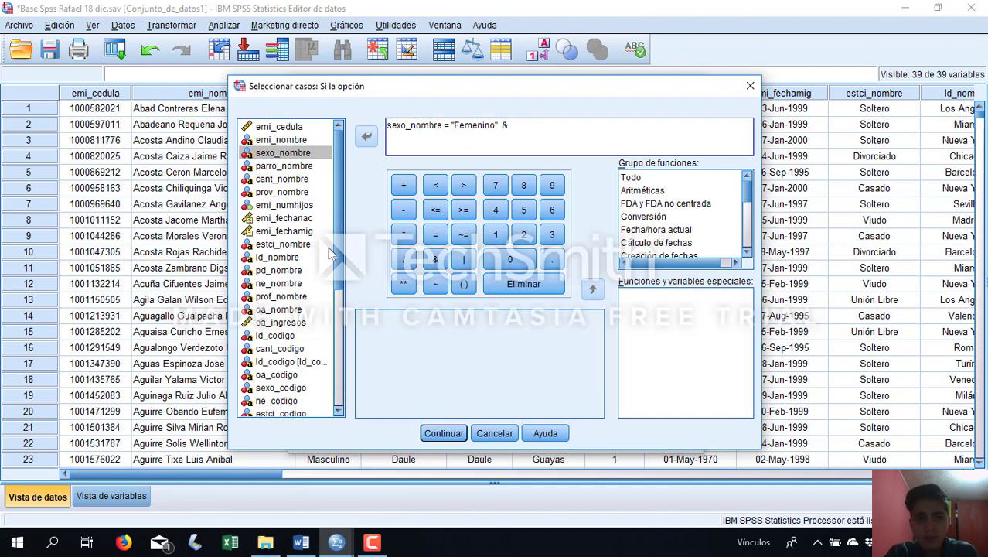
pyautogui.scroll(-5, 331, 253)
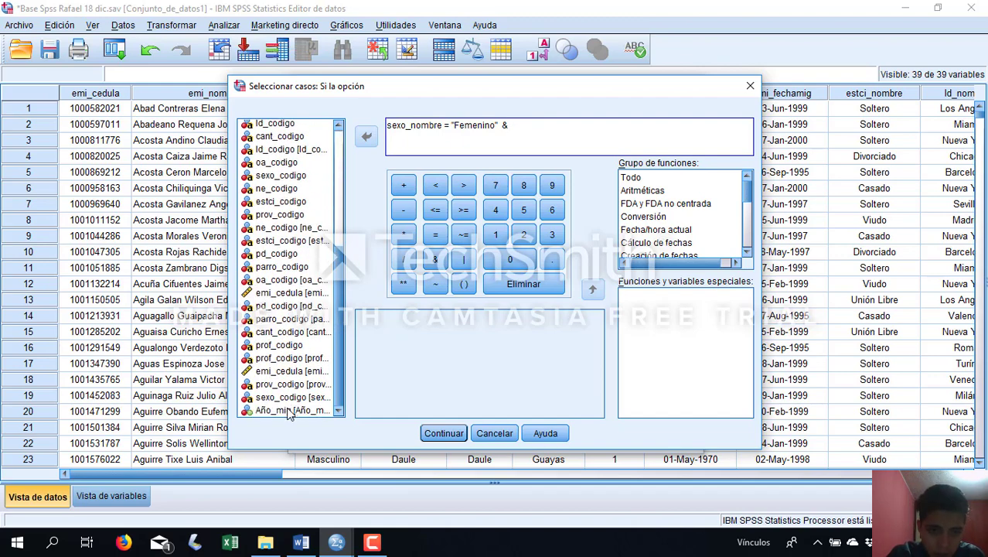
pyautogui.click(289, 411)
pyautogui.click(366, 136)
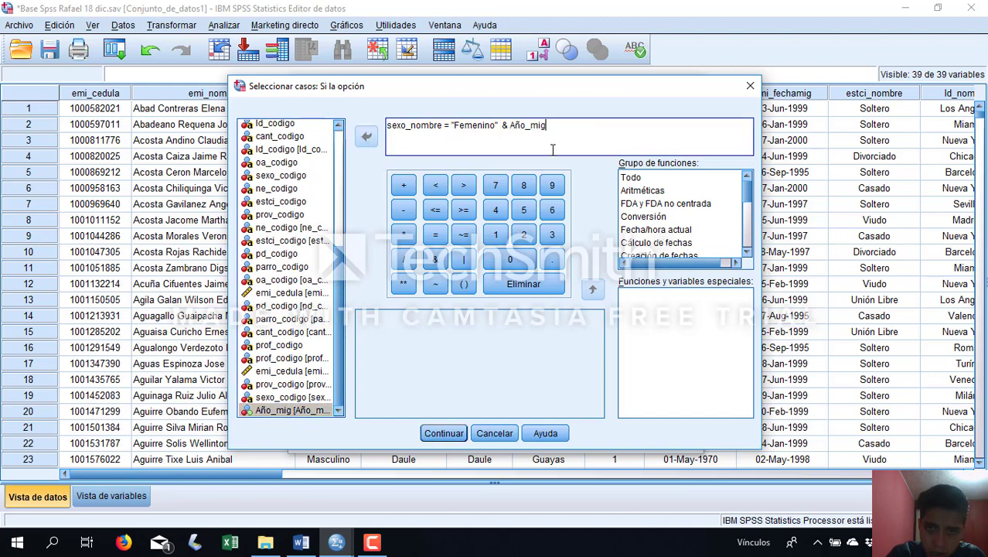
pyautogui.click(442, 234)
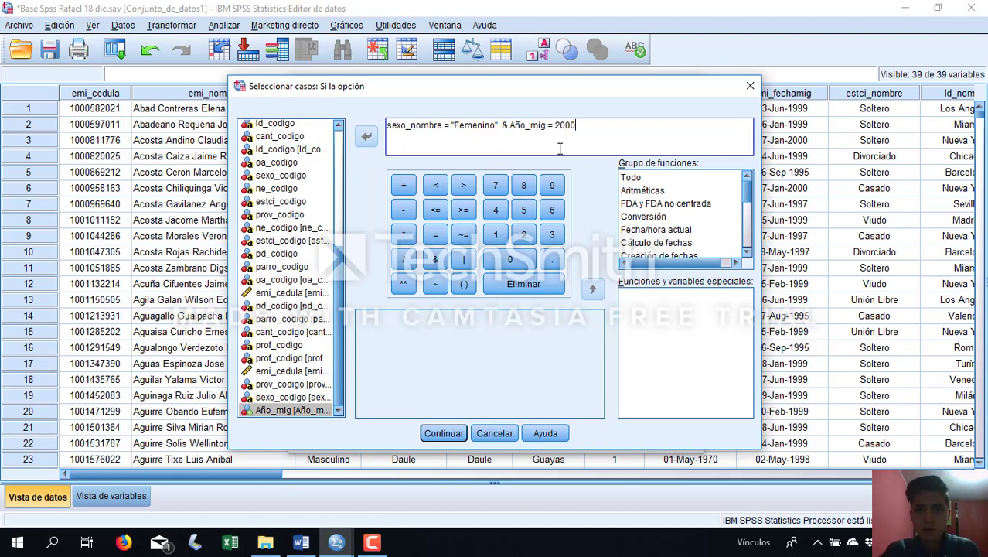
# Apply the case selection with the female and year 2000 condition, and minimize the output viewer
pyautogui.click(444, 433)
pyautogui.click(374, 438)
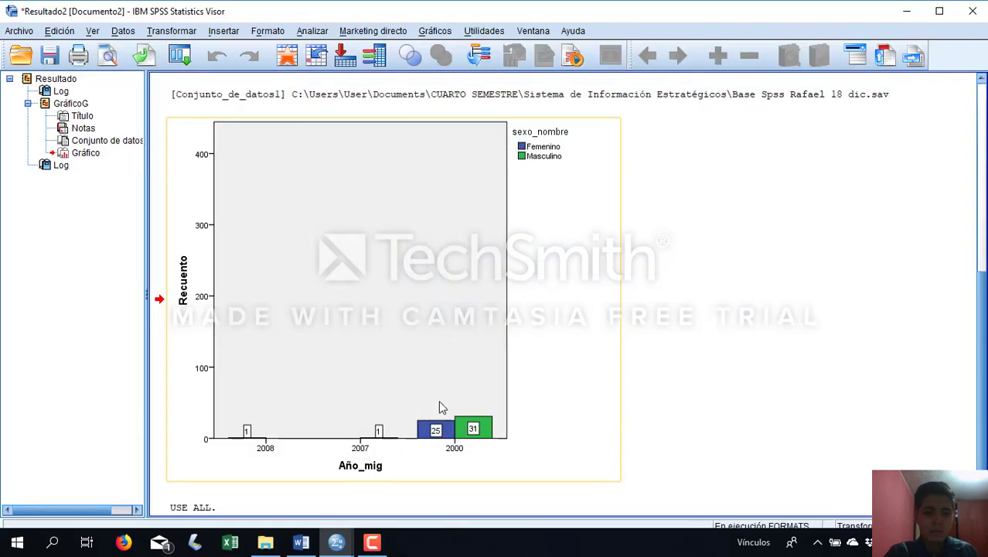
pyautogui.click(907, 11)
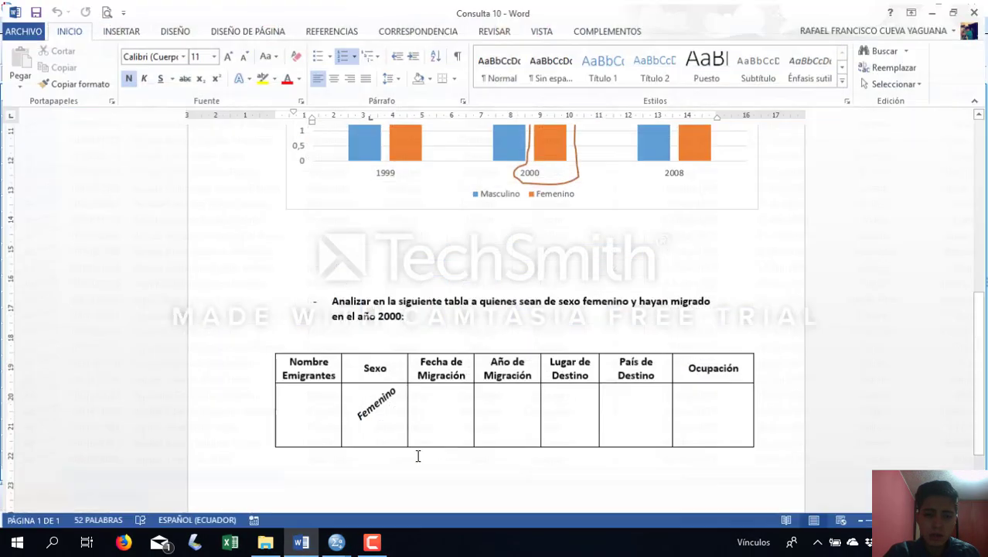
# Switch to Word to review the columns of query 10's table, and return to the SPSS data set
pyautogui.click(301, 542)
pyautogui.moveTo(341, 546)
pyautogui.click(260, 484)
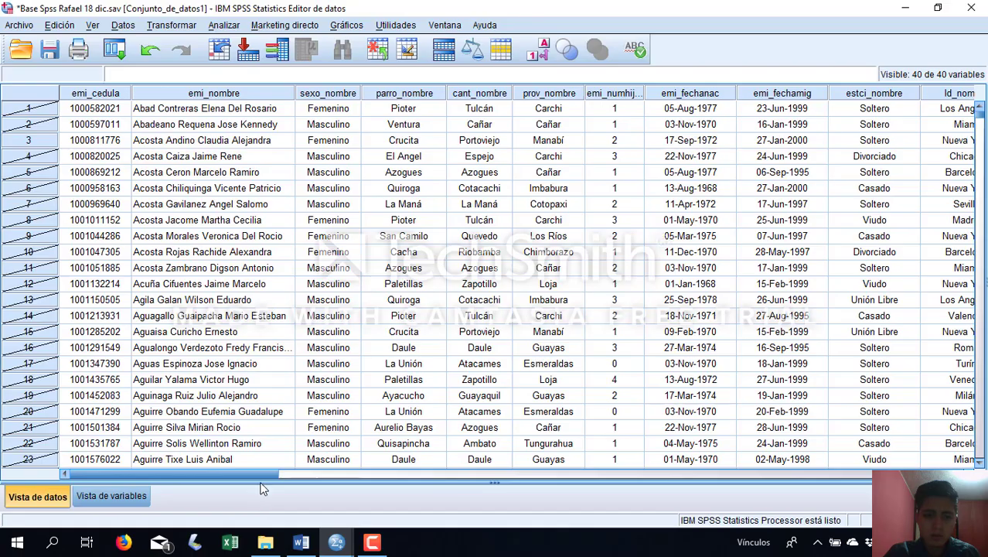
# Start a case summaries report (Resúmenes de casos) and add emi_nombre and sexo_nombre as its variables
pyautogui.click(223, 25)
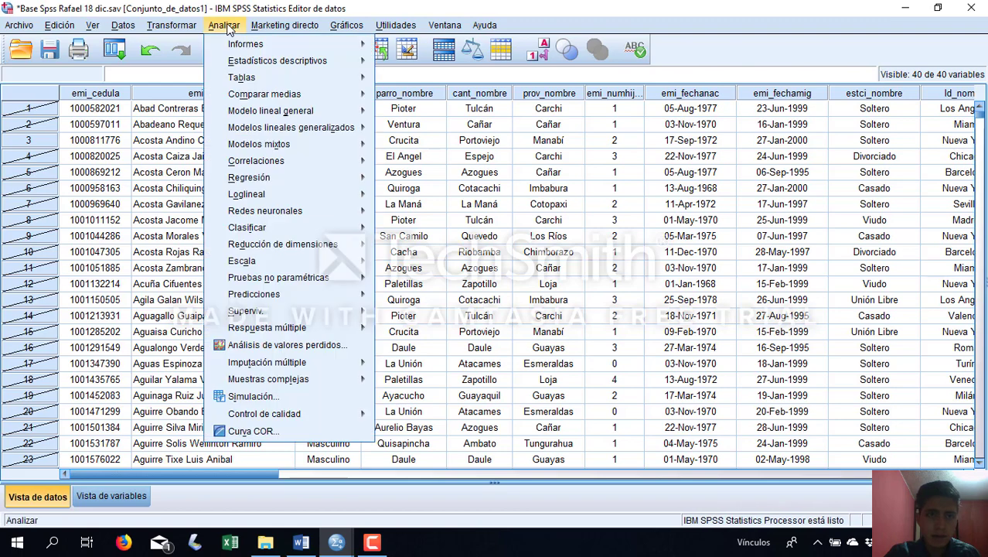
pyautogui.moveTo(221, 43)
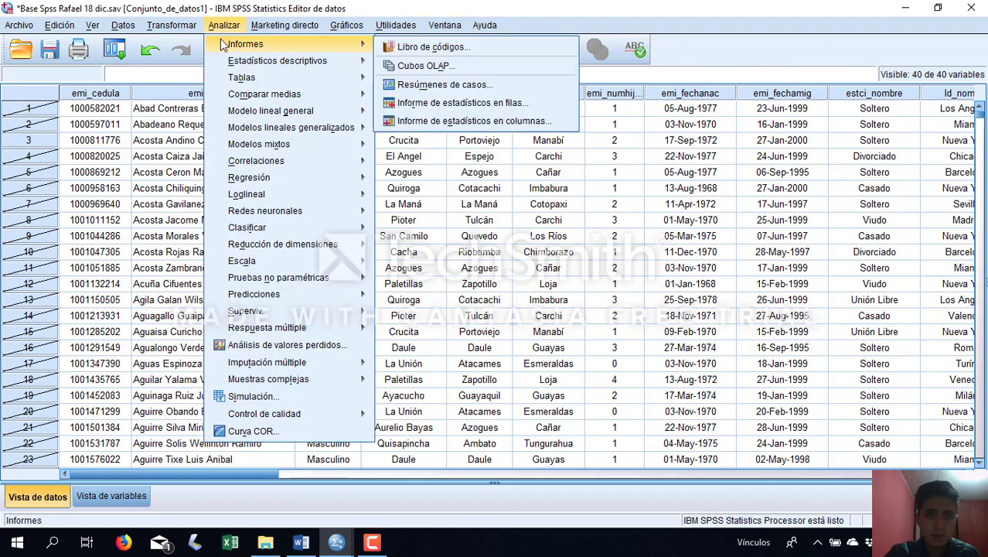
pyautogui.click(540, 82)
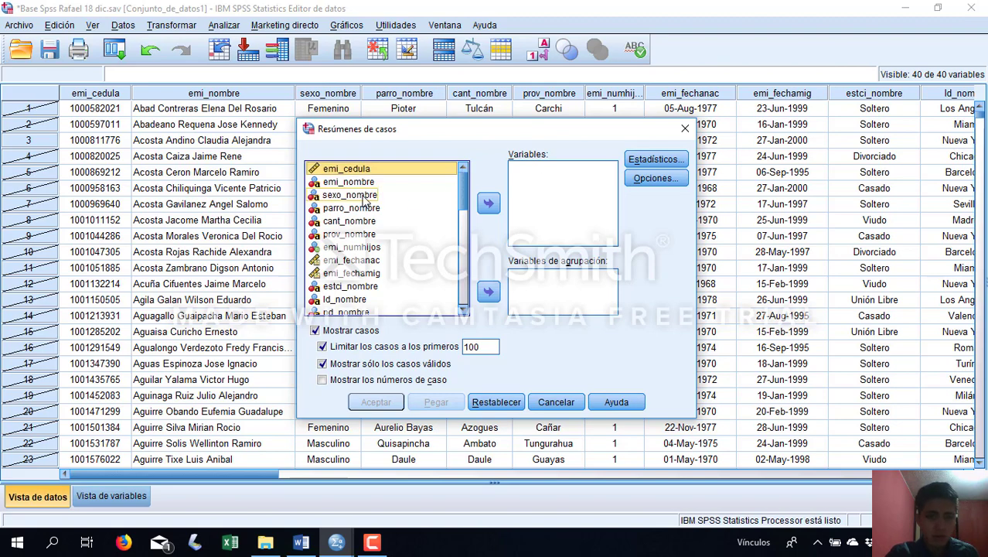
pyautogui.click(367, 182)
pyautogui.click(490, 204)
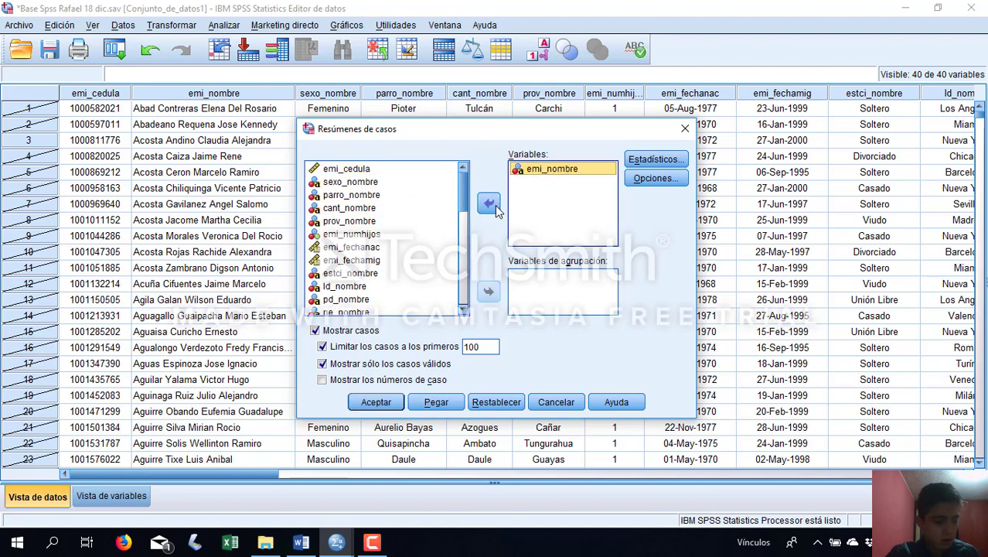
pyautogui.click(350, 182)
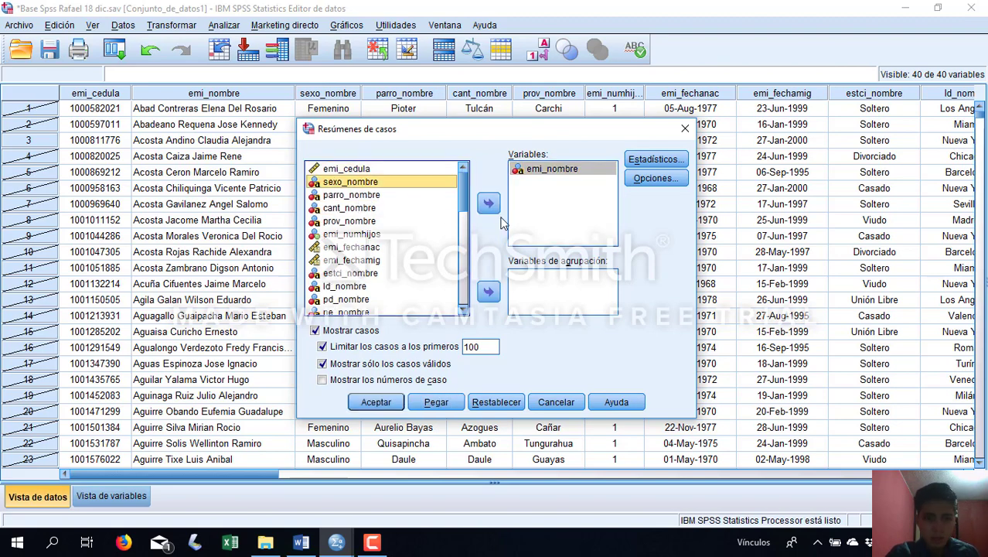
pyautogui.click(490, 205)
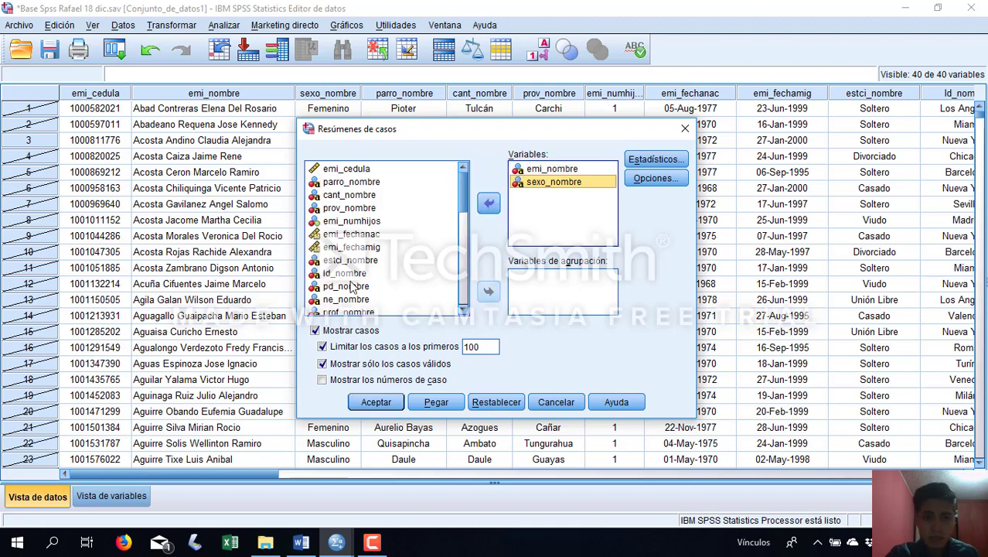
# Add emi_fechamig and Año_mig to the variables of the case summaries
pyautogui.click(358, 235)
pyautogui.click(368, 248)
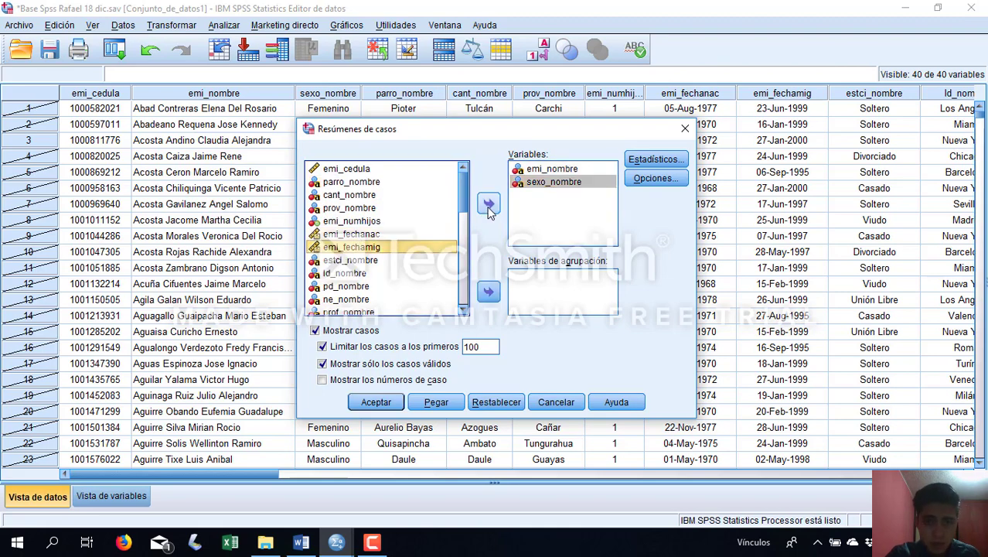
pyautogui.click(488, 204)
pyautogui.scroll(-5, 399, 259)
pyautogui.click(363, 297)
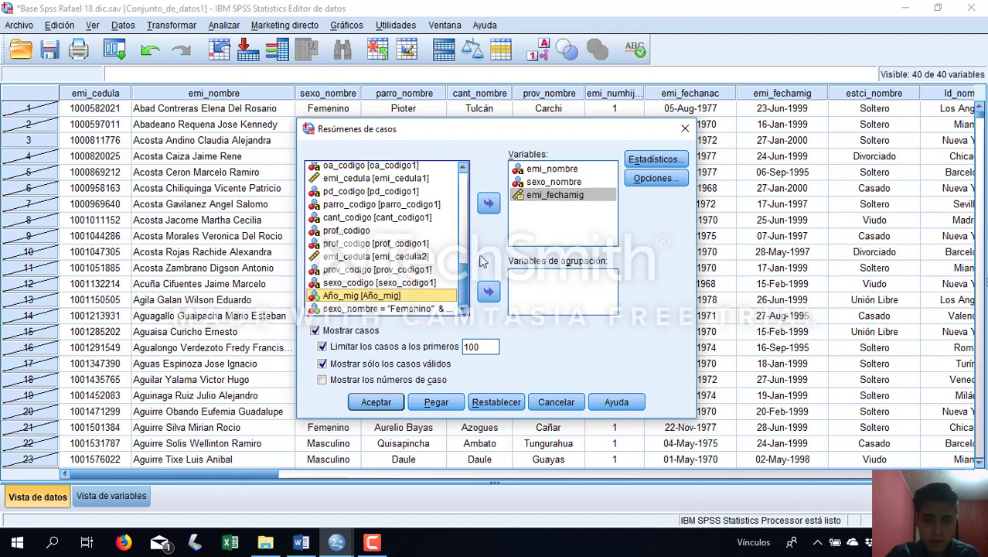
pyautogui.click(498, 209)
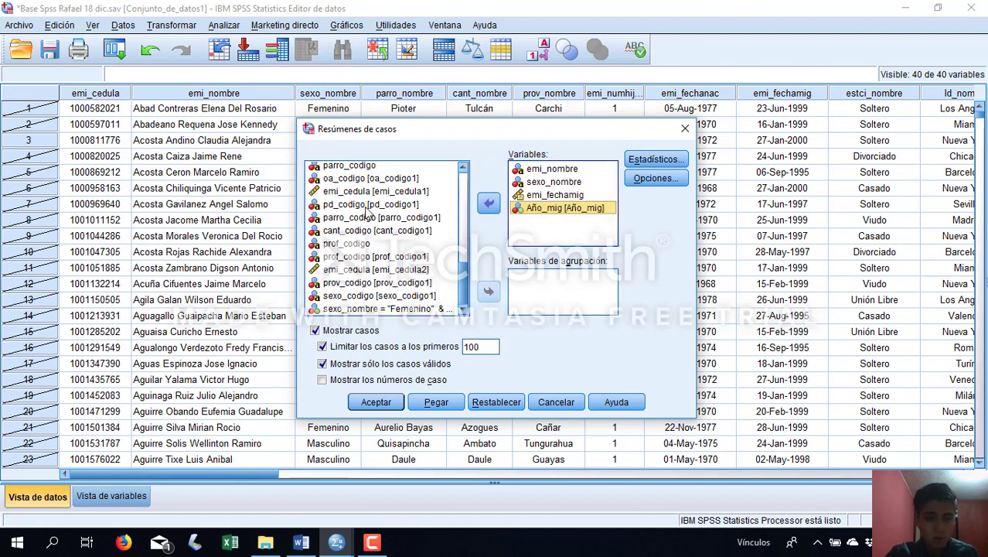
# Add ld_nombre, pd_nombre and oa_nombre to the variables of the case summaries
pyautogui.scroll(5, 357, 263)
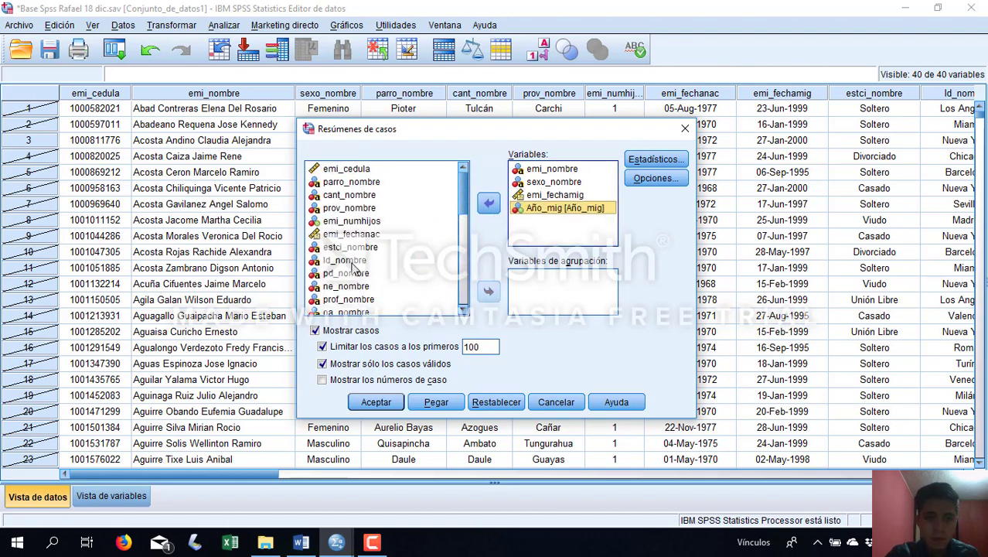
pyautogui.click(353, 262)
pyautogui.click(487, 205)
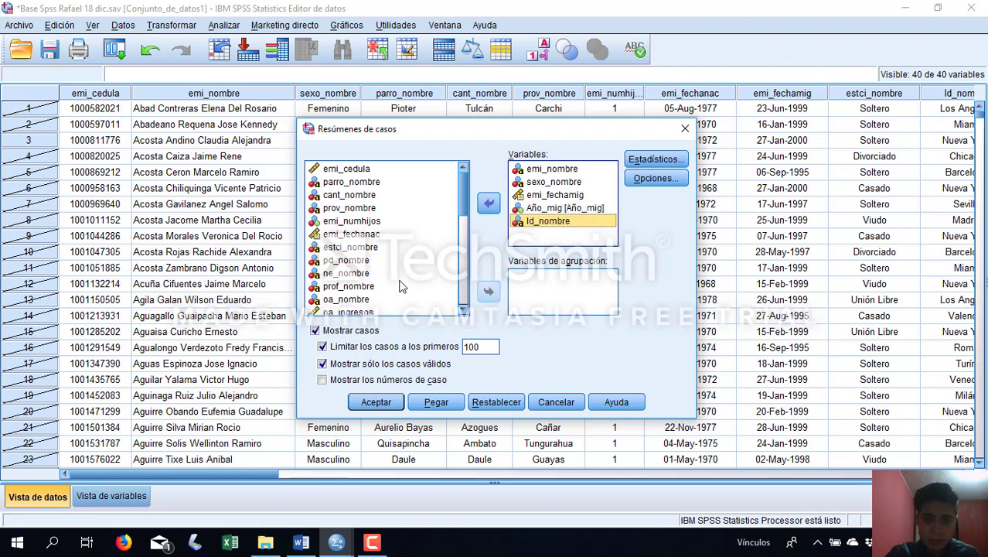
pyautogui.click(347, 260)
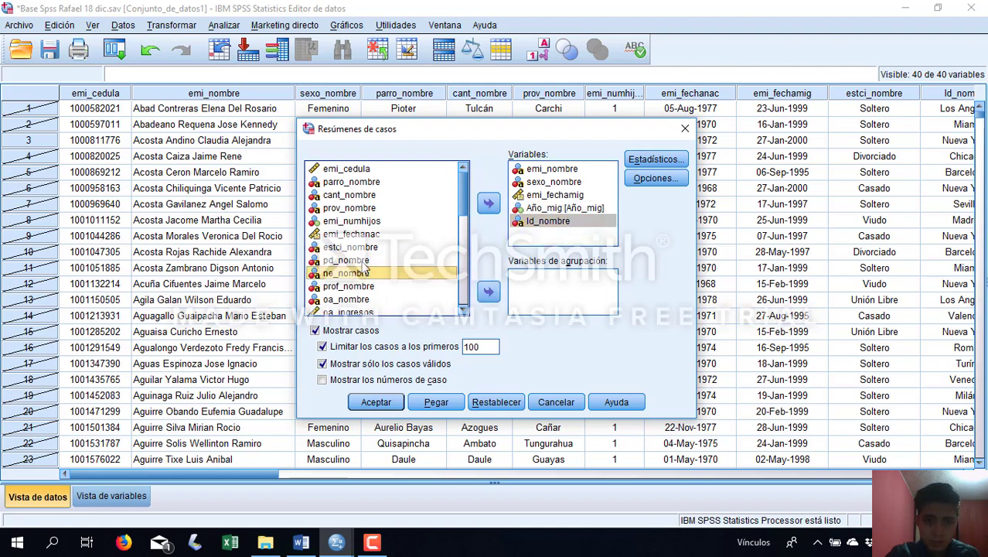
pyautogui.click(488, 203)
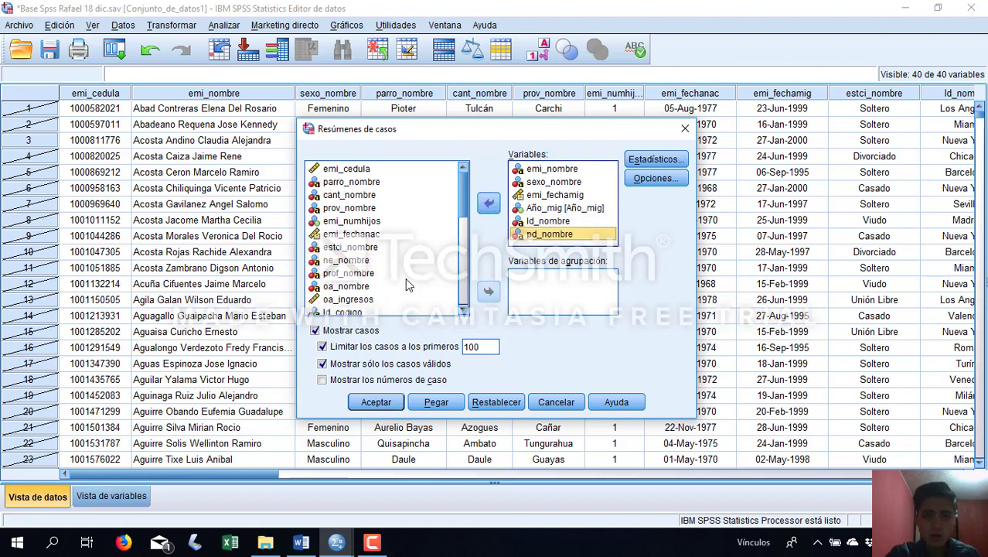
pyautogui.click(360, 287)
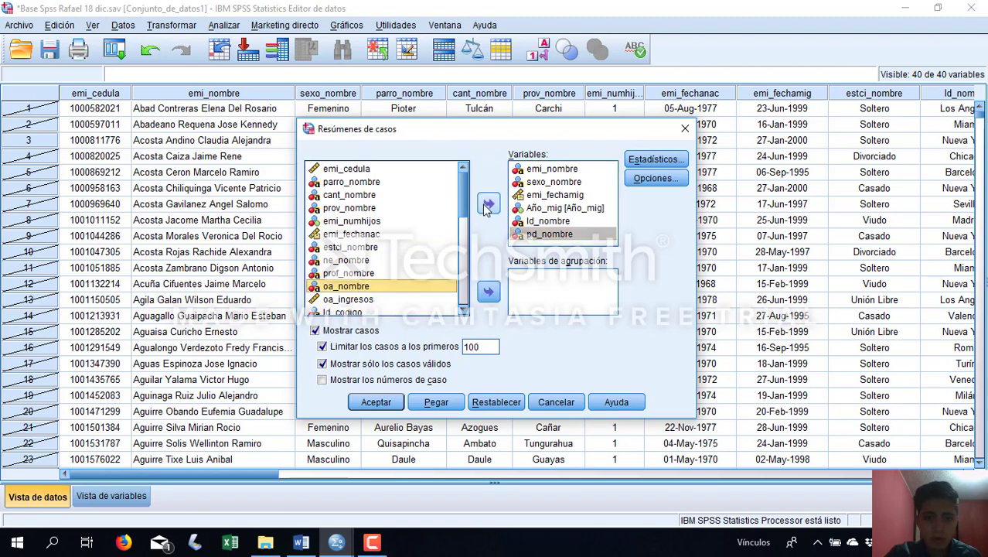
pyautogui.click(488, 203)
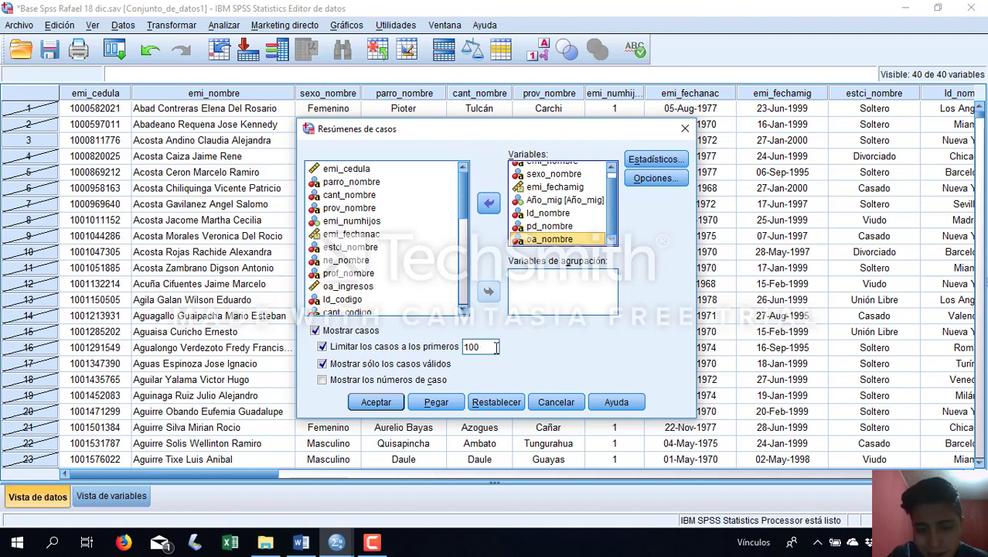
# Remove the limit on the first 100 cases and generate the case summaries
pyautogui.click(322, 348)
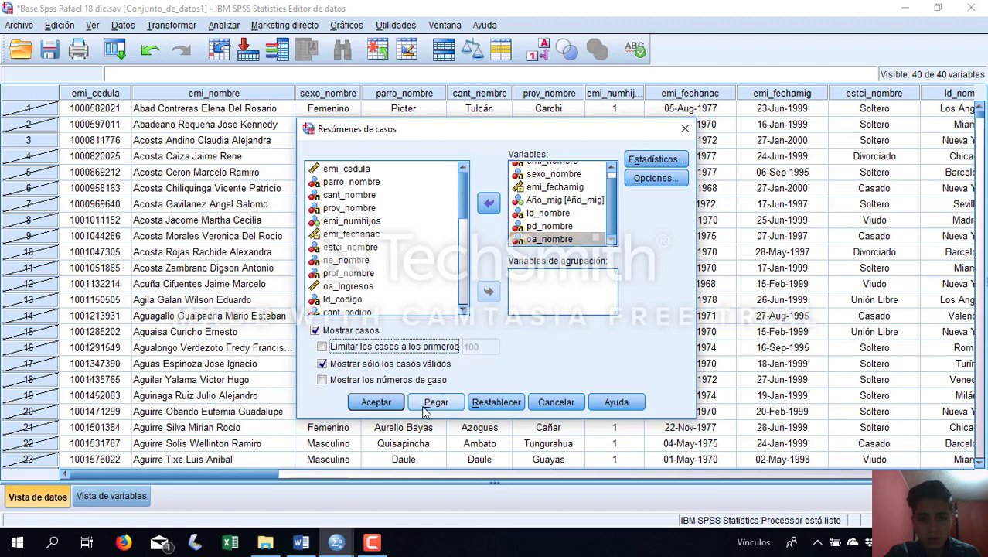
pyautogui.click(390, 407)
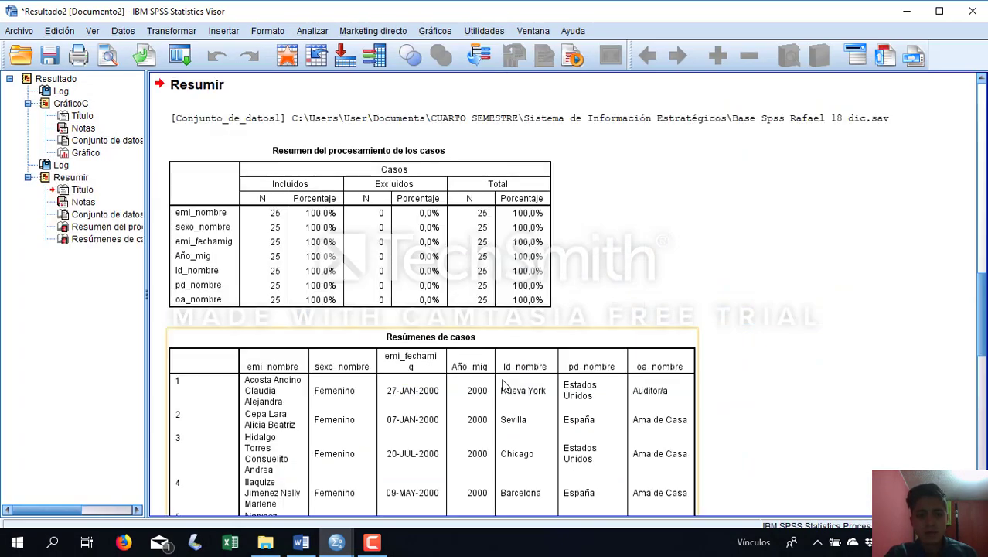
# Examine the case summaries table through its total row and compare it with the chart of emigrants by sex for 2000
pyautogui.scroll(-3, 392, 386)
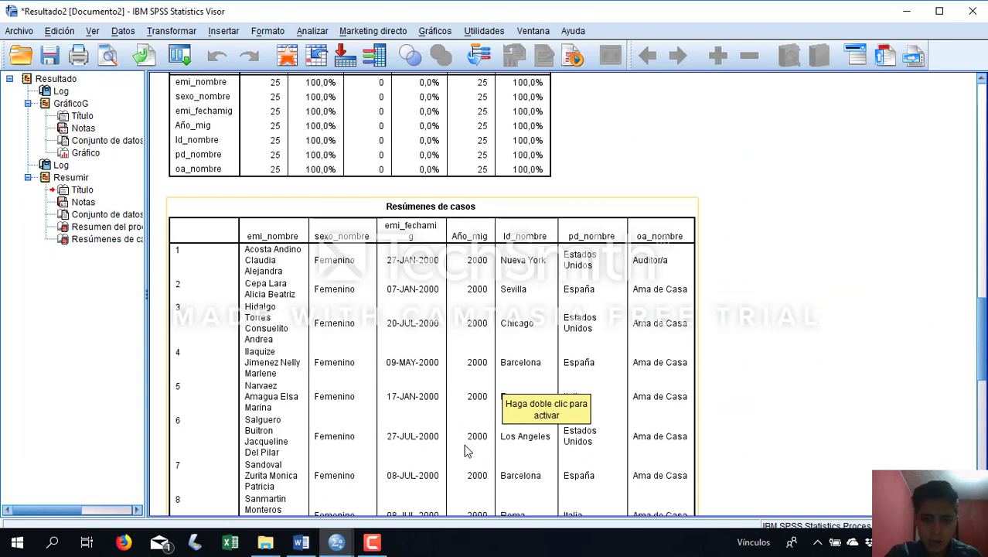
pyautogui.scroll(-15, 465, 244)
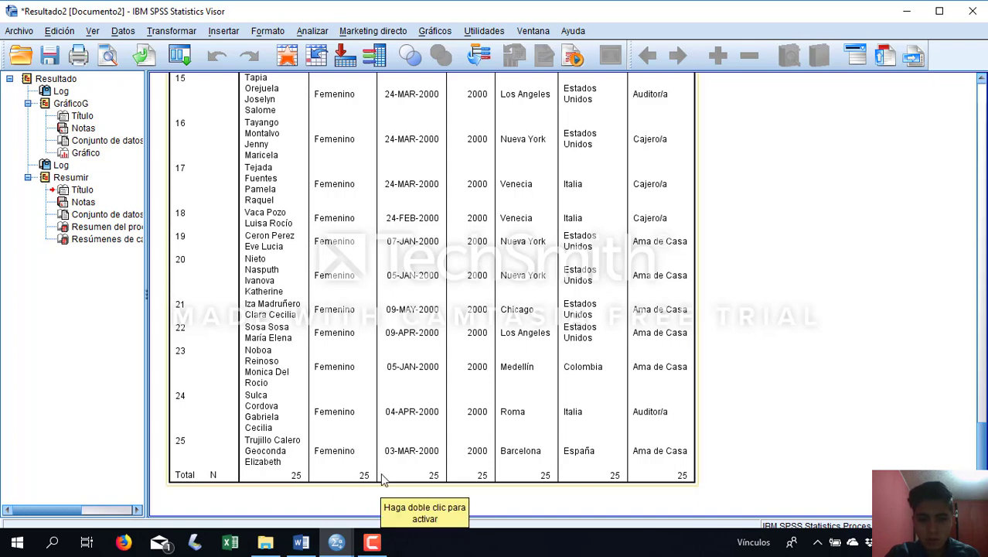
pyautogui.scroll(12, 363, 464)
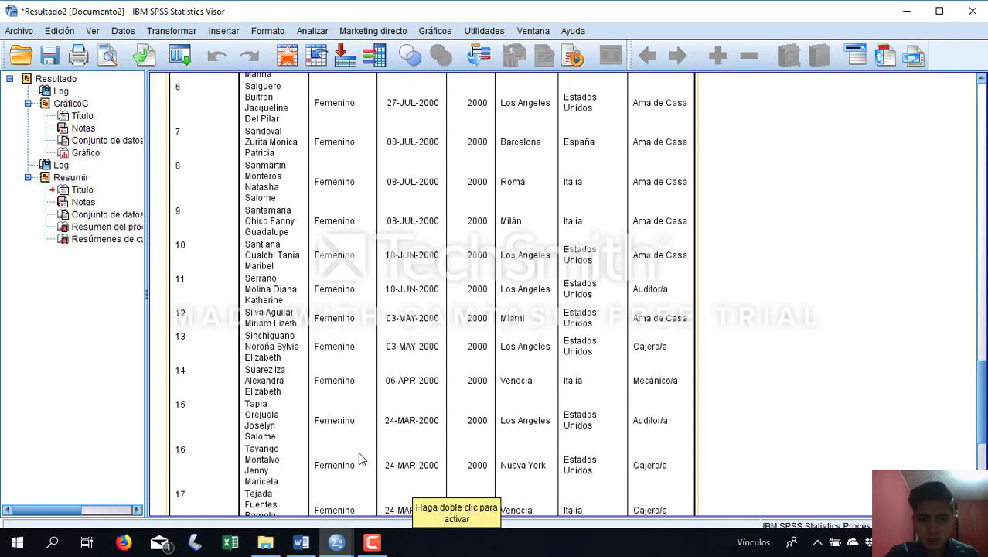
pyautogui.scroll(3, 473, 309)
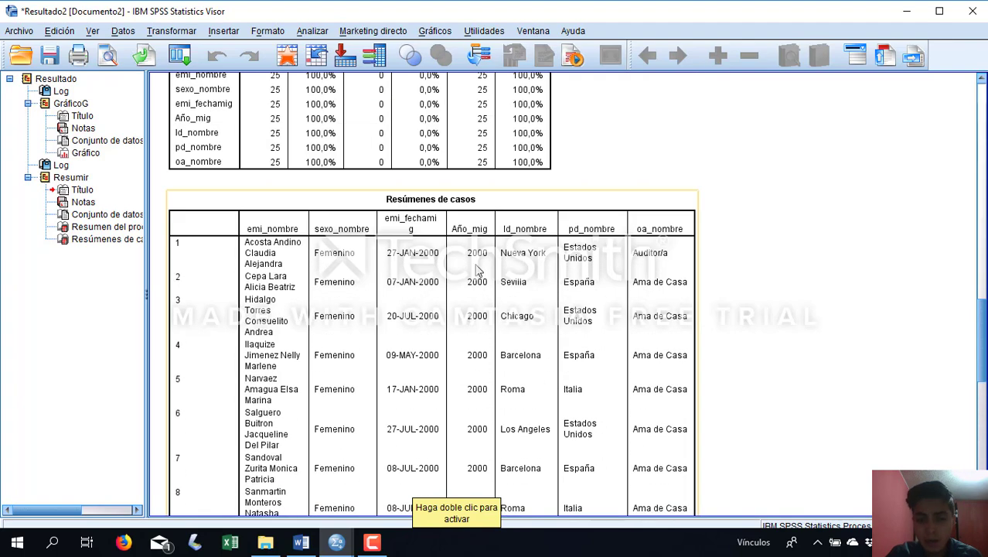
pyautogui.scroll(2, 545, 352)
pyautogui.scroll(8, 699, 357)
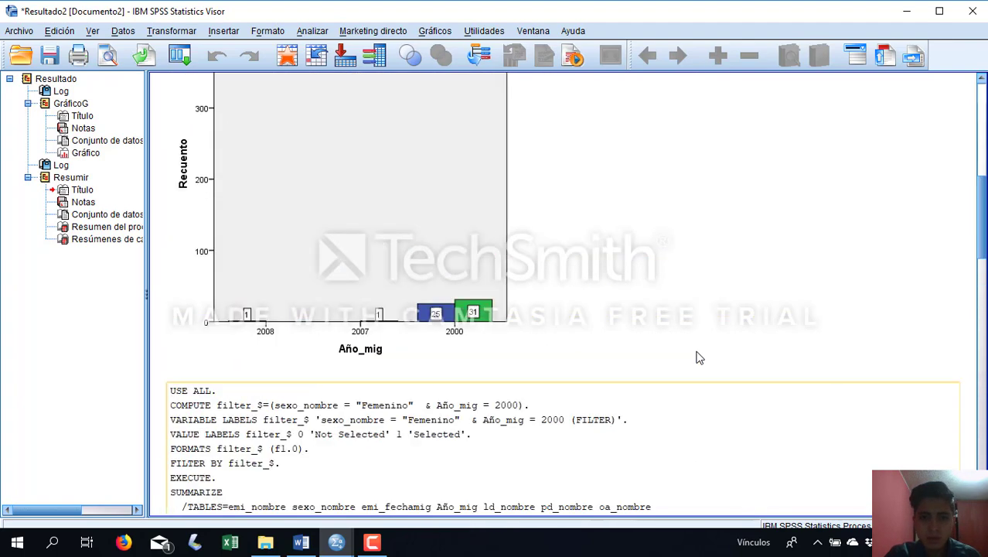
pyautogui.scroll(5, 585, 395)
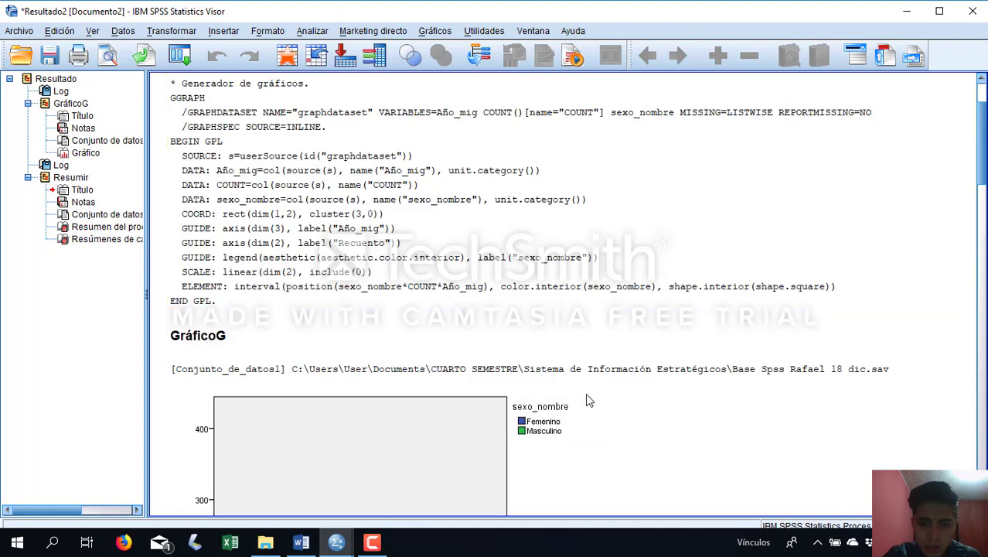
pyautogui.scroll(-7, 543, 331)
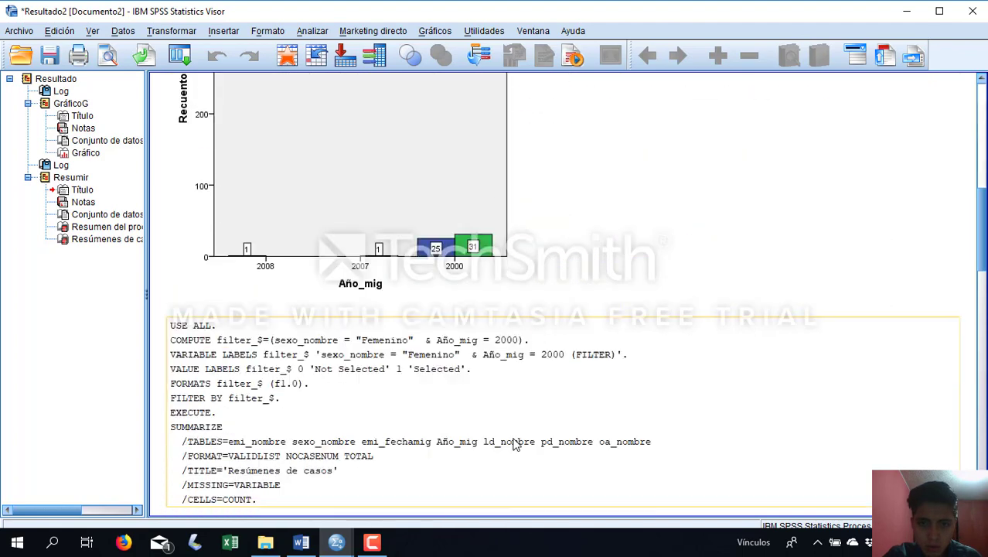
pyautogui.click(470, 266)
pyautogui.scroll(1, 470, 265)
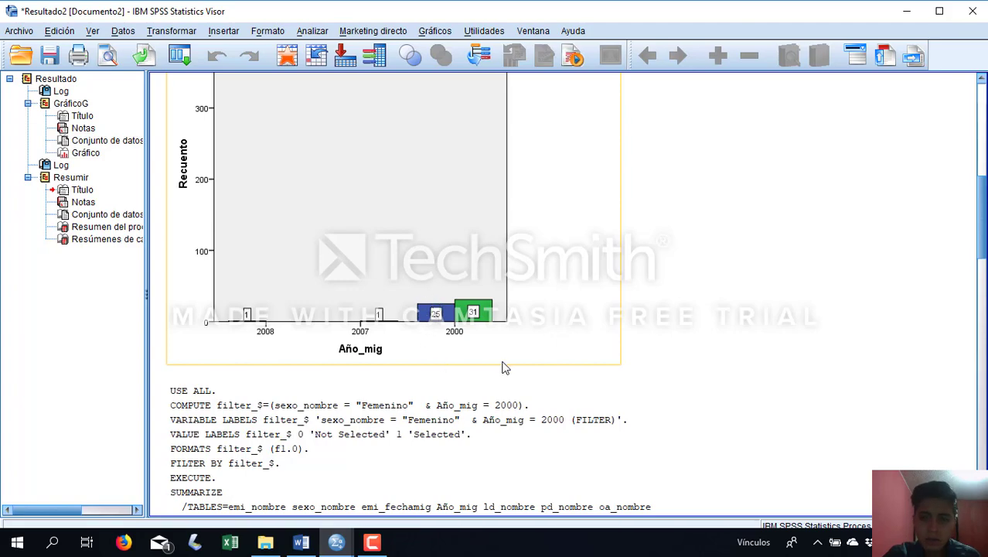
pyautogui.scroll(-15, 503, 368)
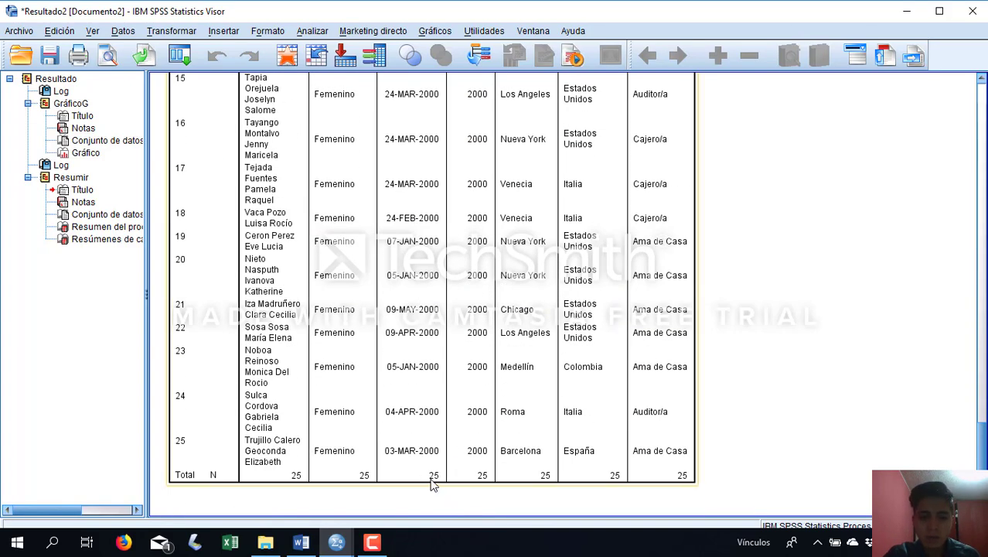
pyautogui.click(372, 542)
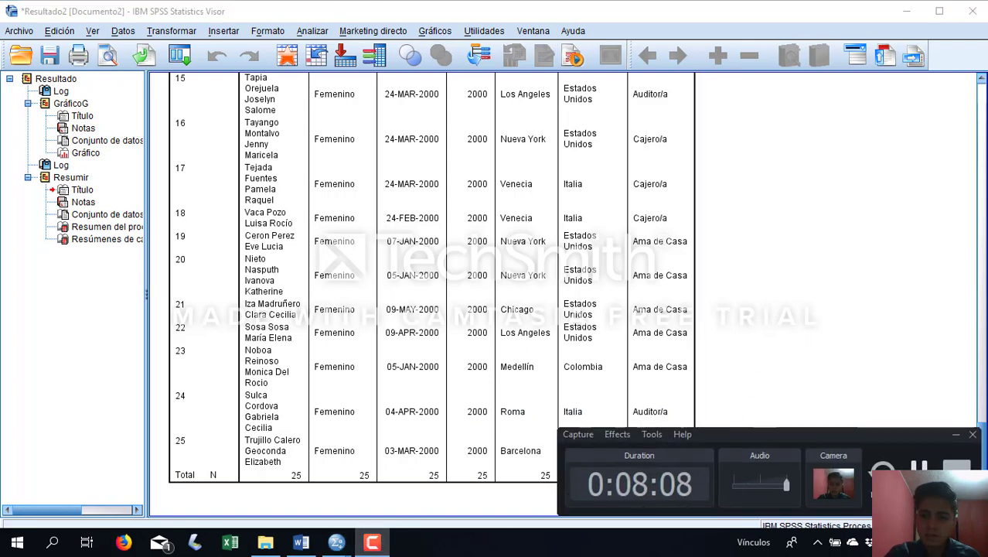